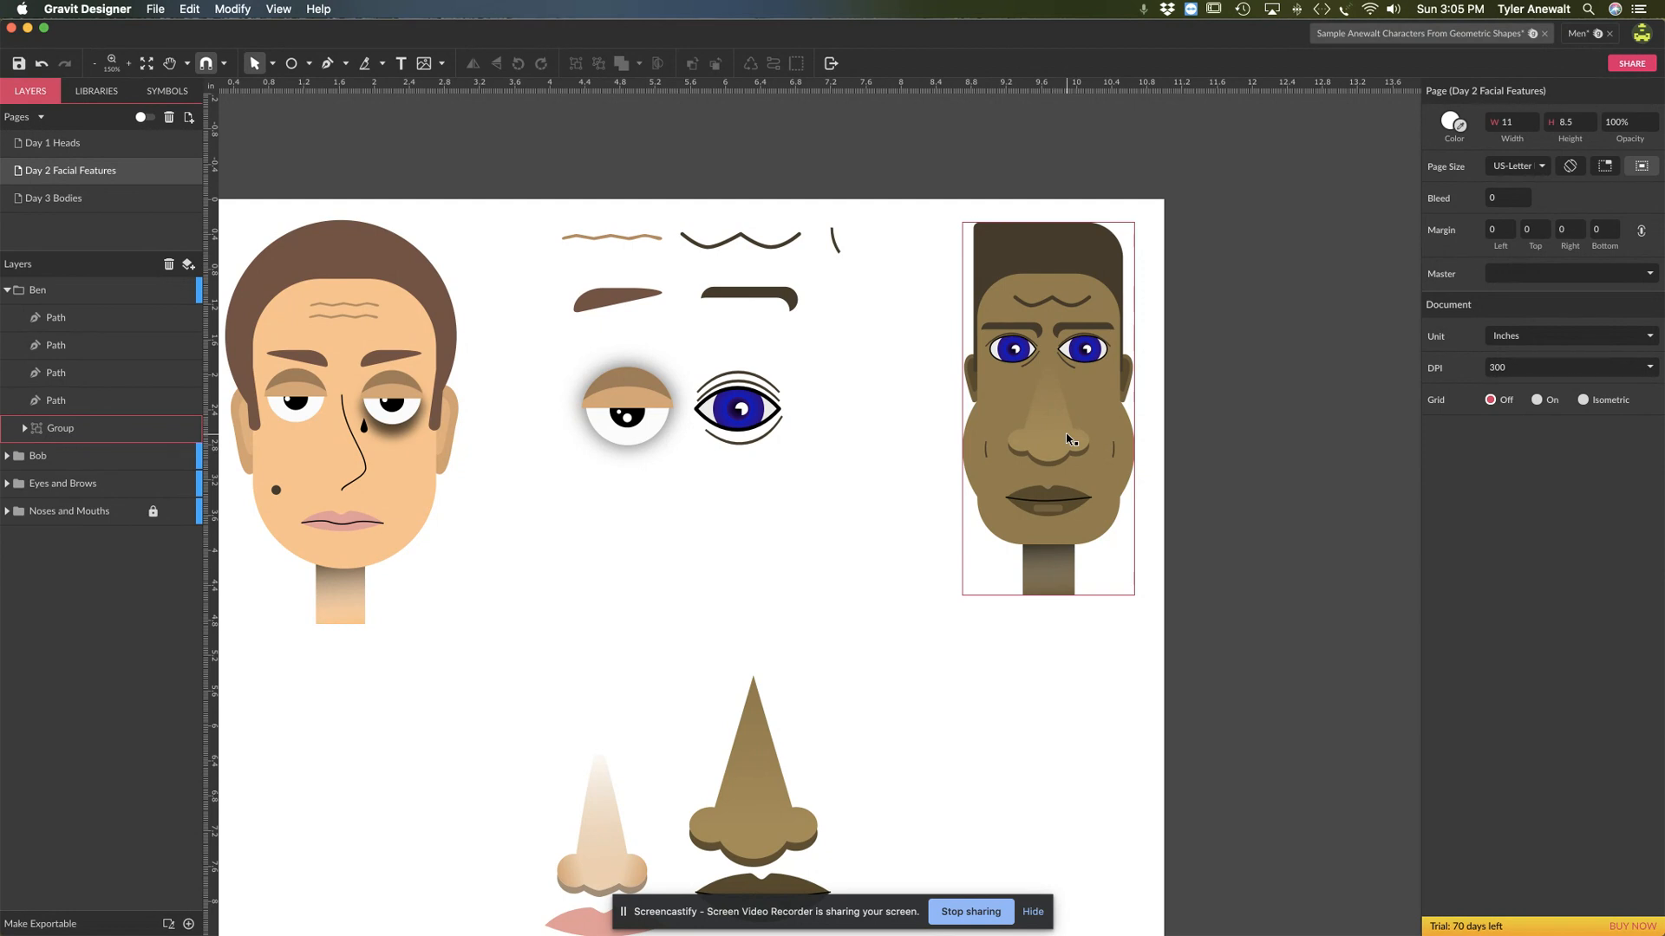
On the Day 1 Heads page, draw a vertical line about 3.09 in long in the blank space between the two heads
click(662, 551)
click(60, 143)
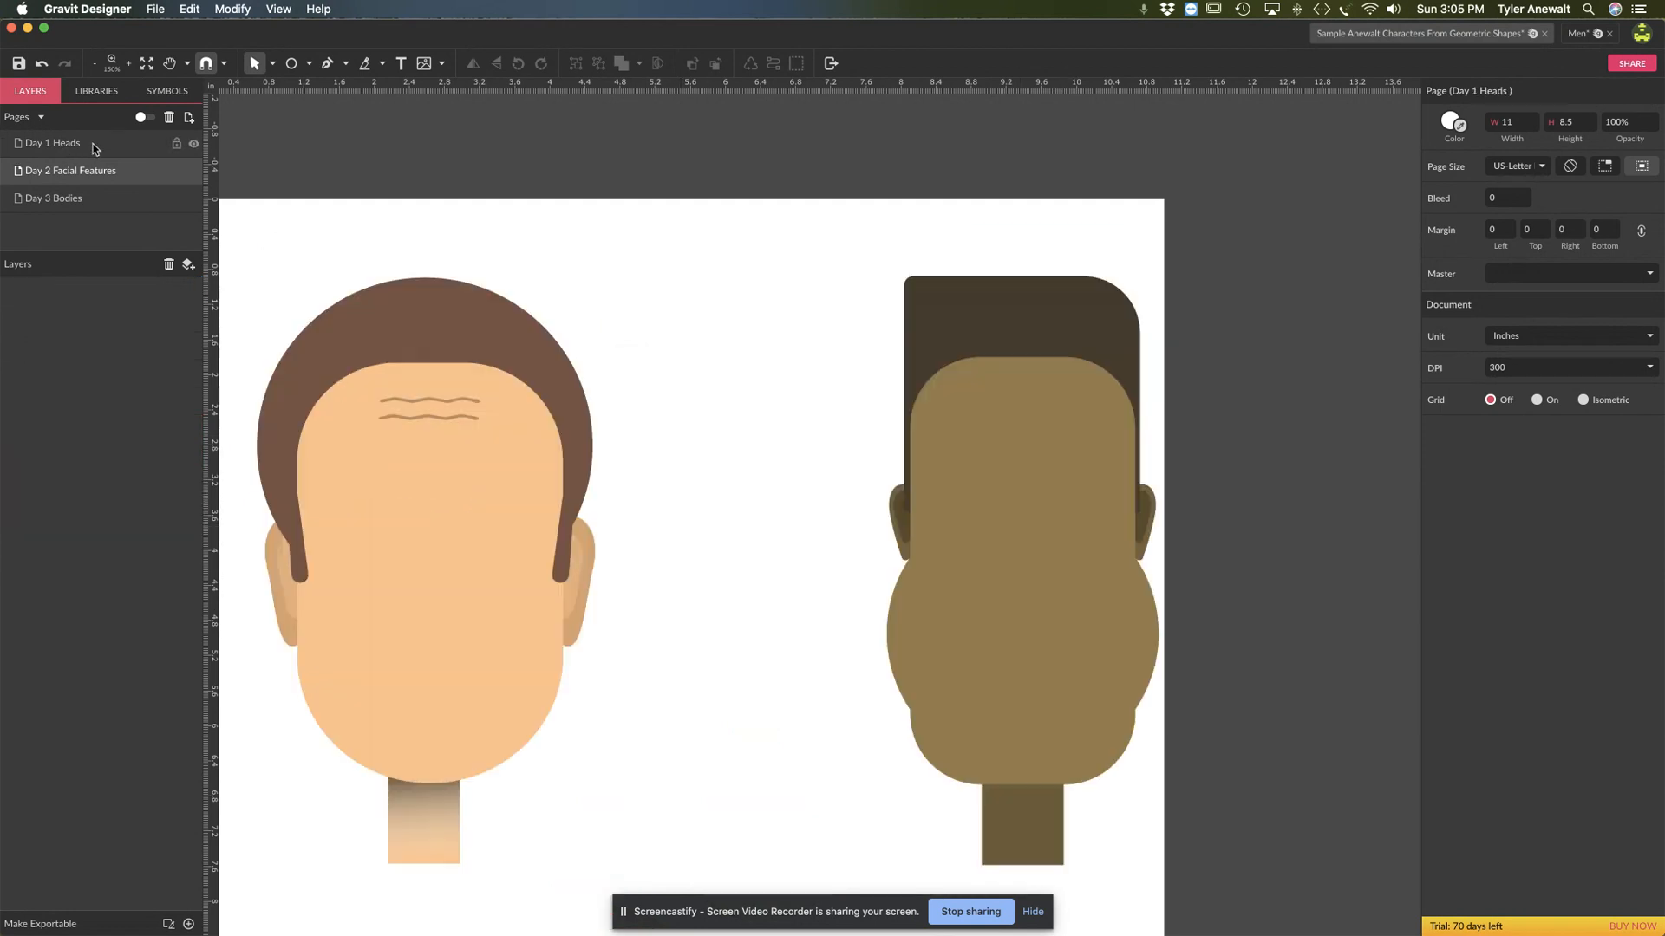
click(169, 63)
click(671, 564)
drag(685, 565, 714, 535)
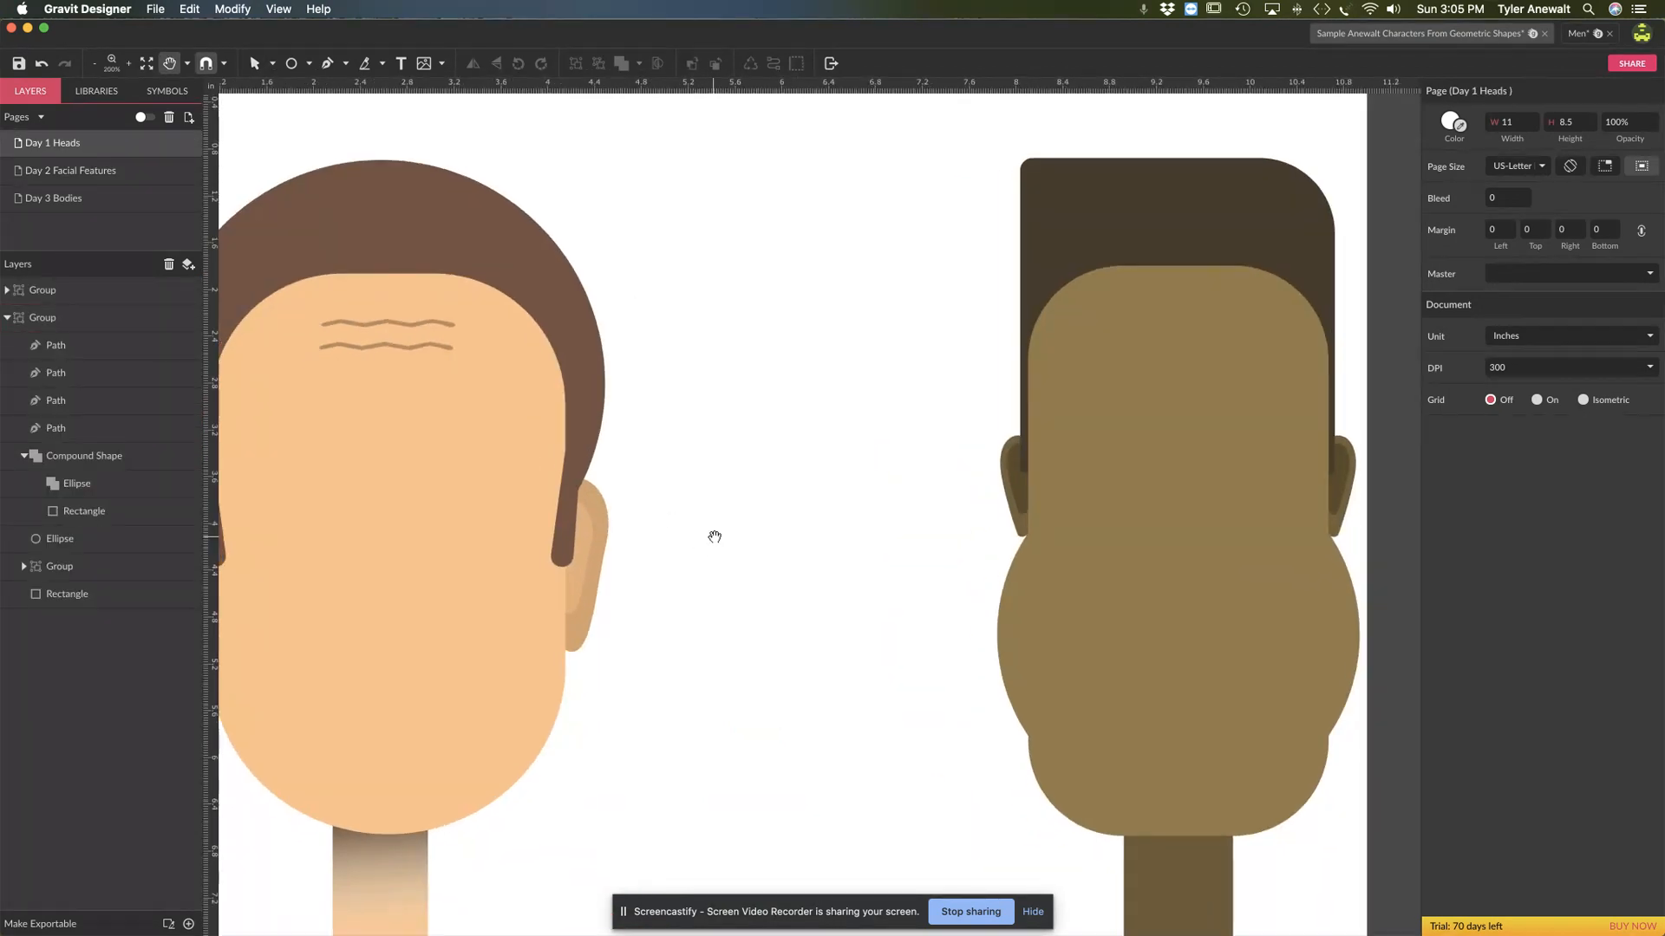
click(307, 63)
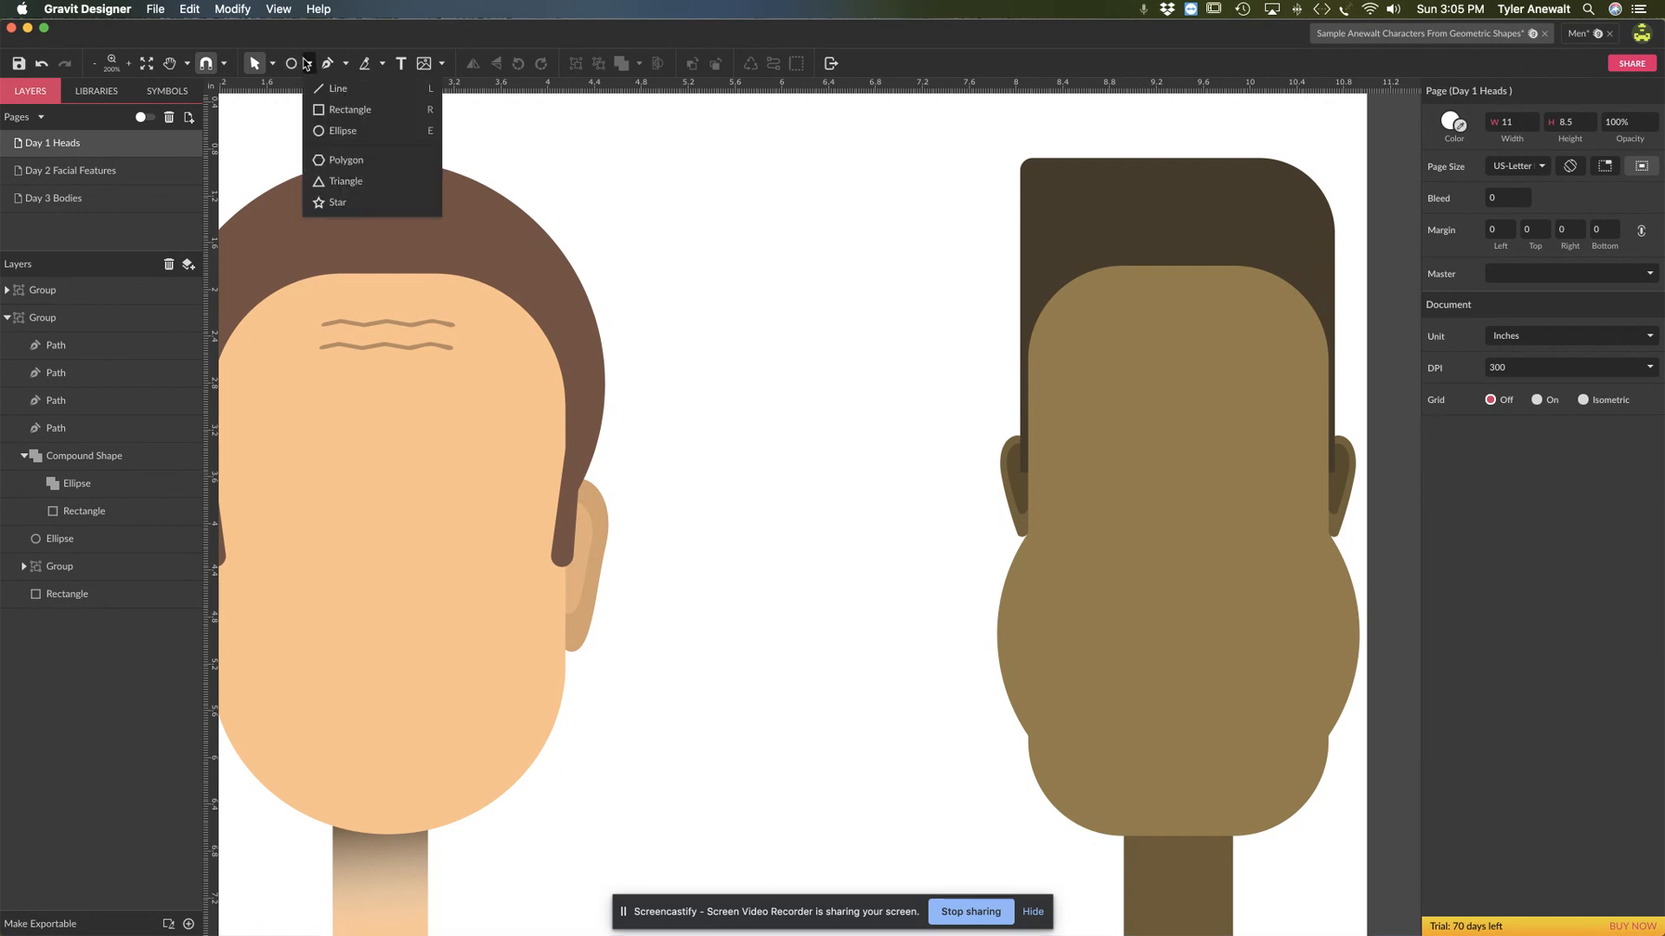
click(338, 88)
drag(689, 309, 706, 538)
drag(706, 614, 709, 671)
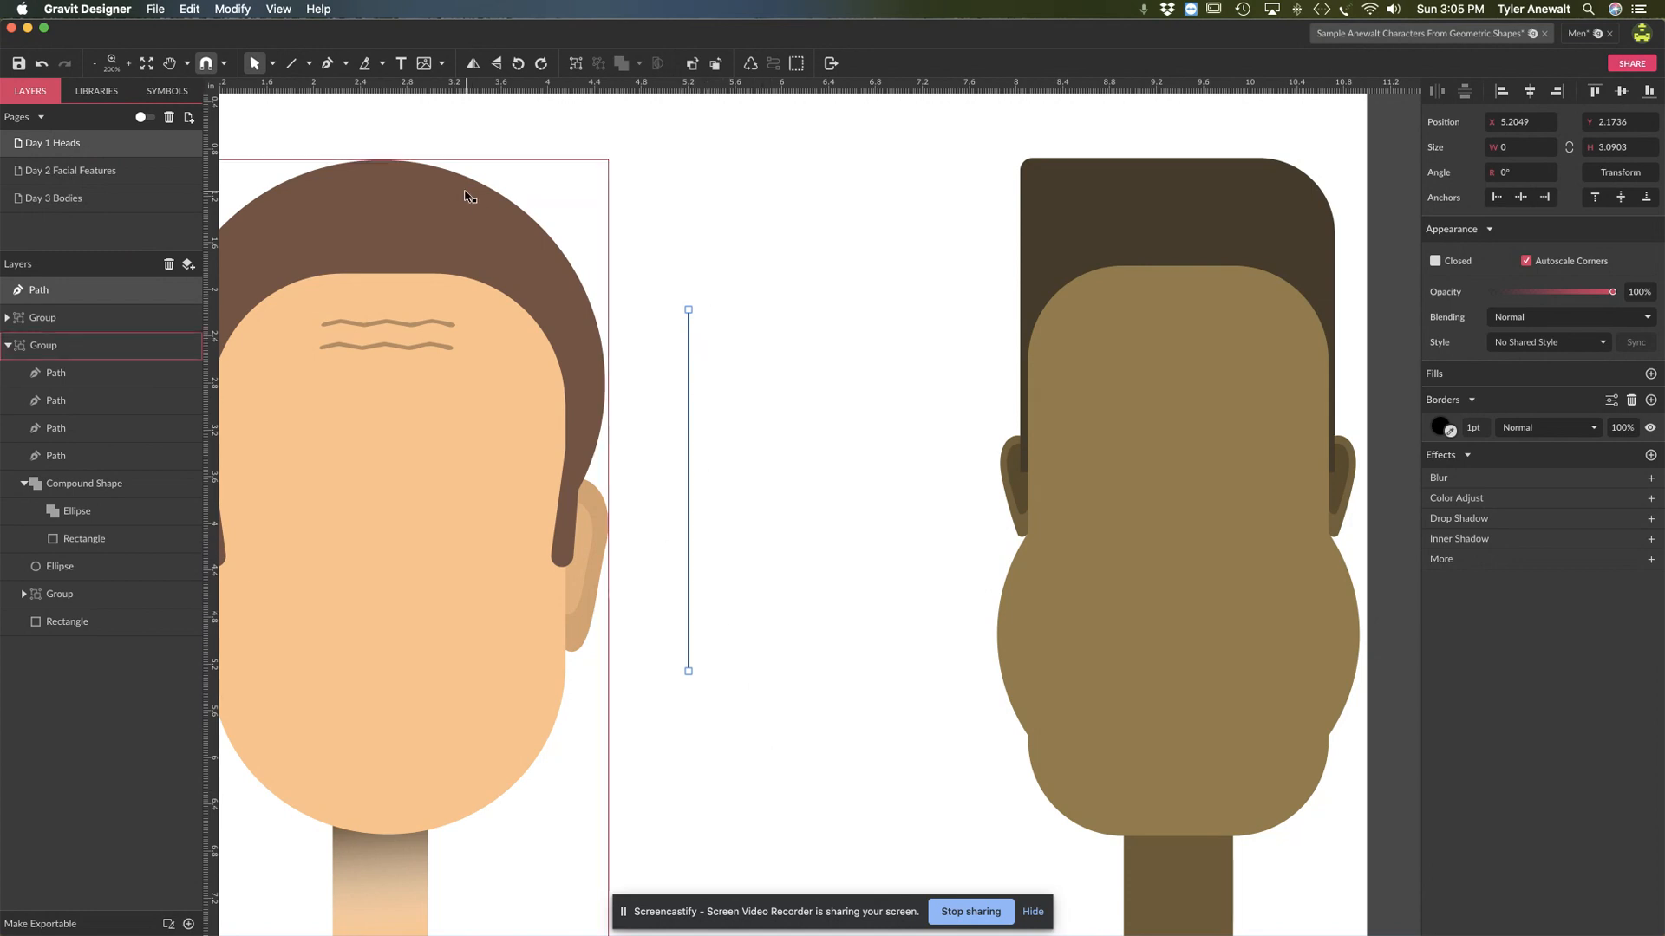
Add an anchor point in the lower half of the line and pull it sideways about 0.65 in toward the dark-skinned head
click(272, 68)
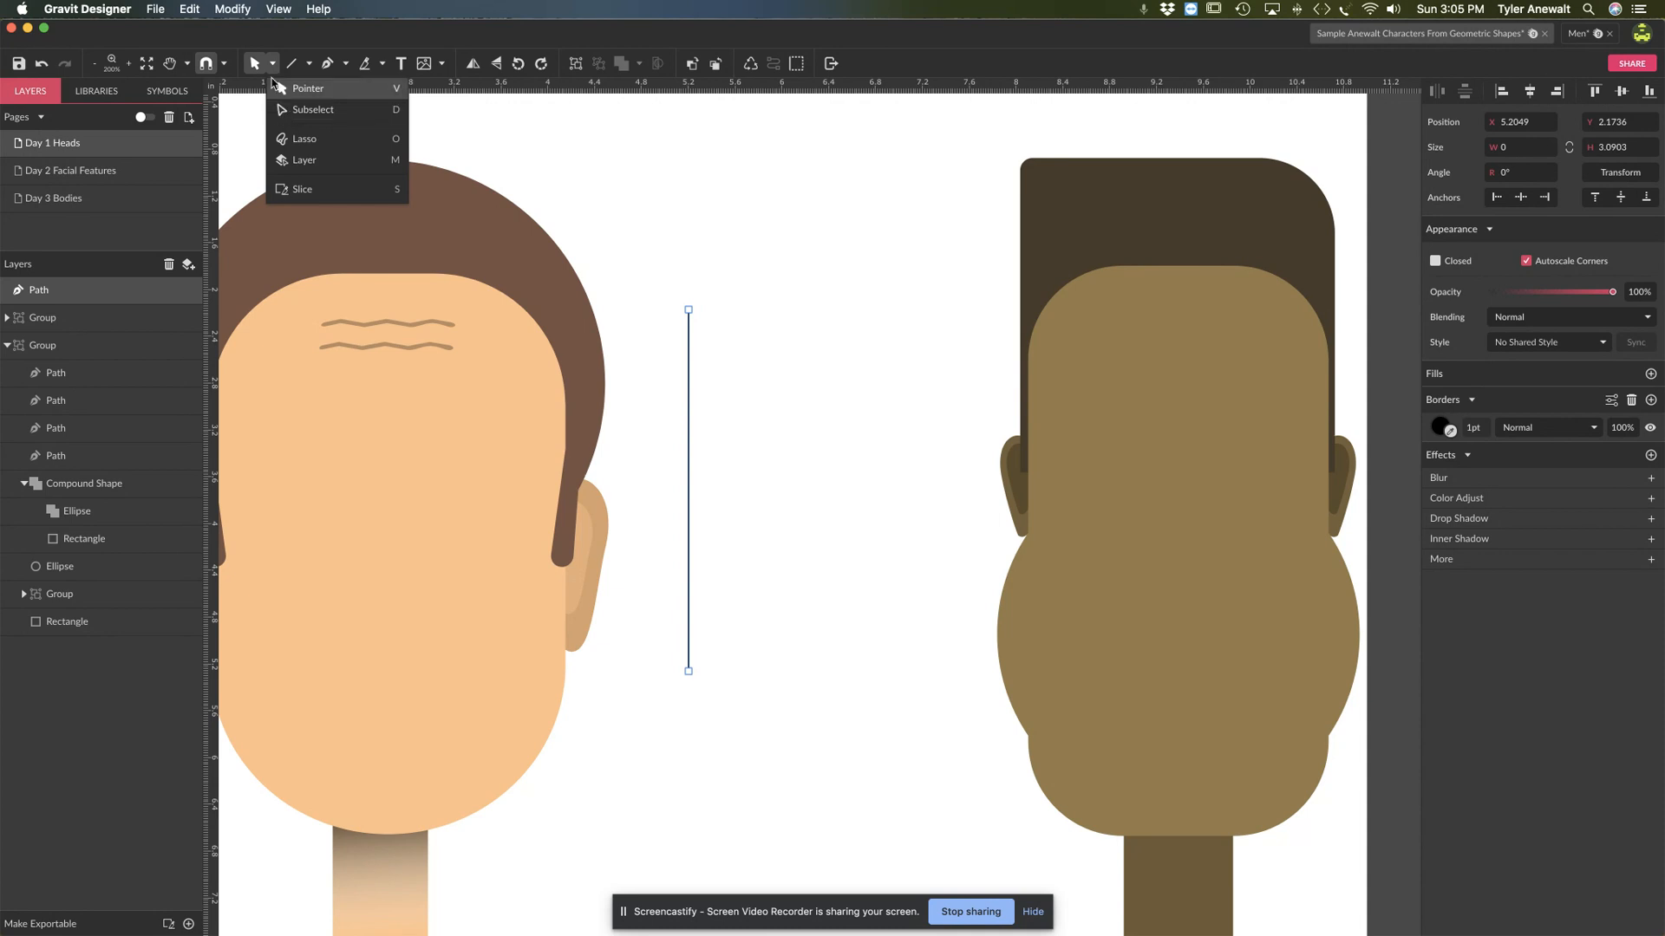
click(286, 110)
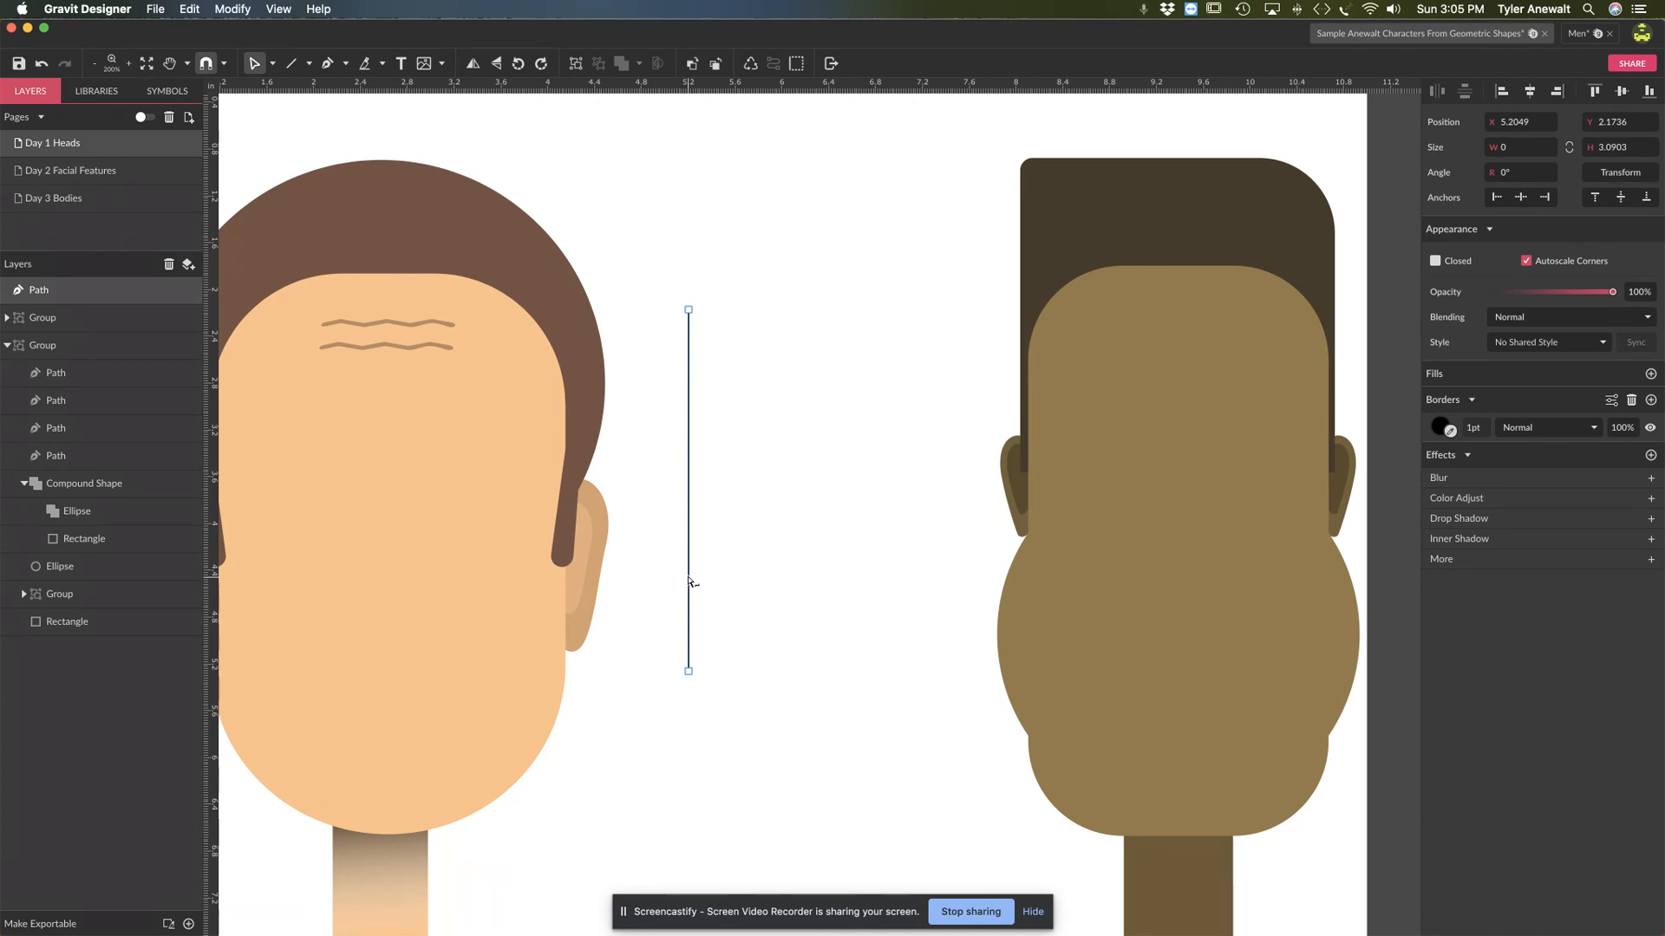
click(689, 546)
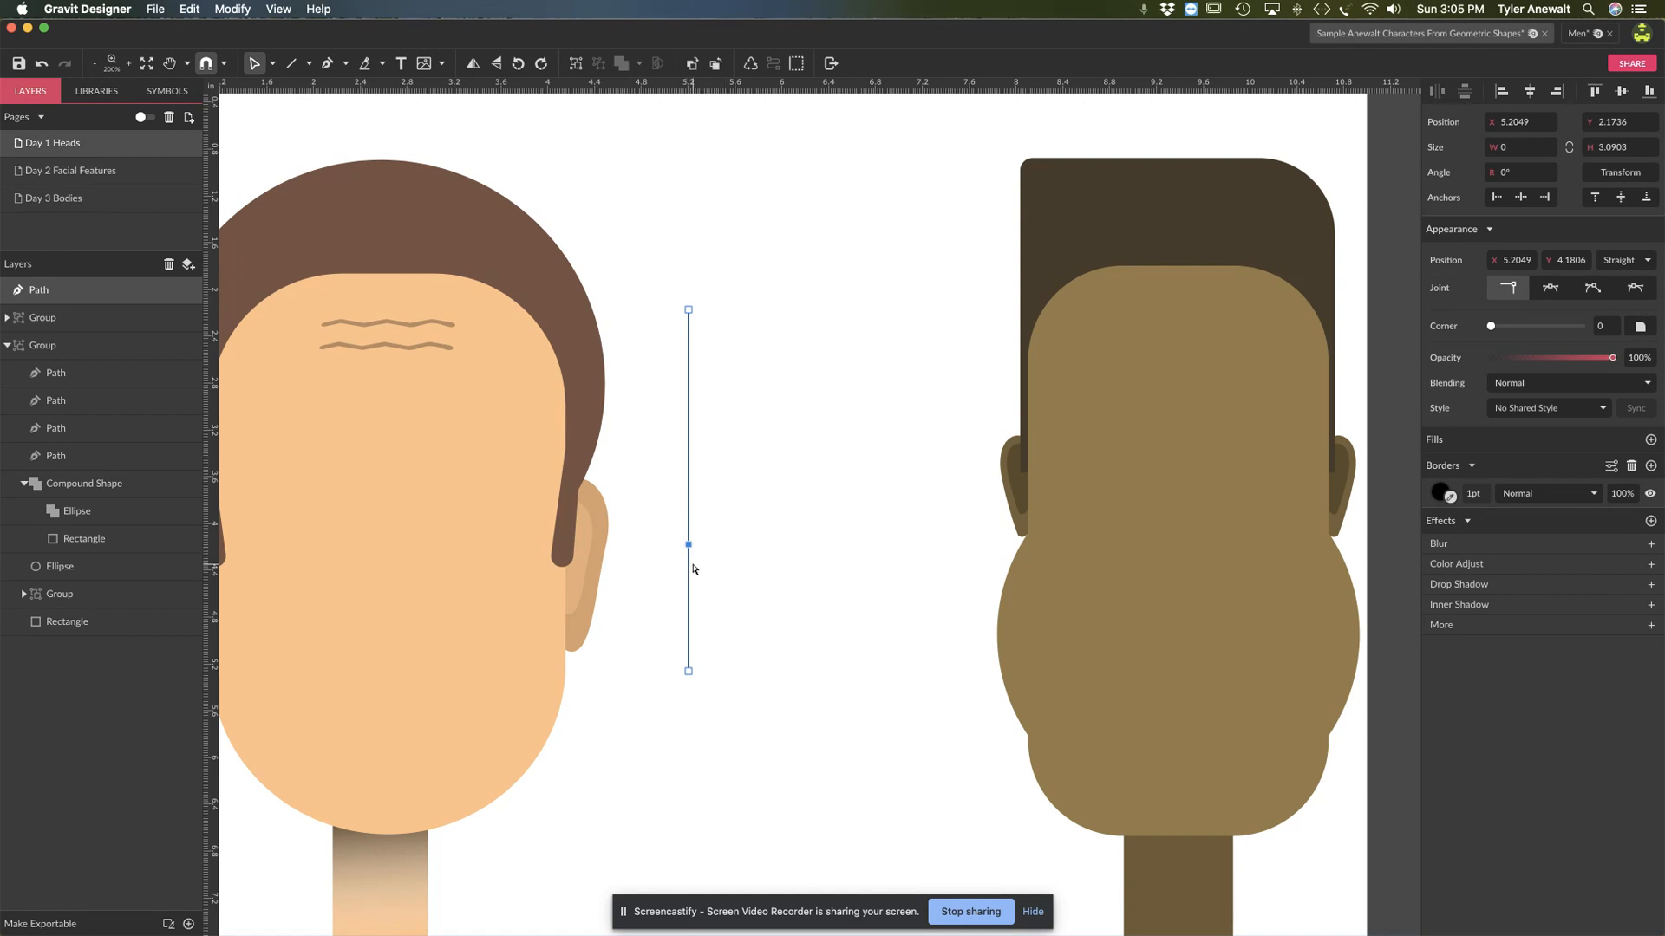
drag(689, 546, 765, 560)
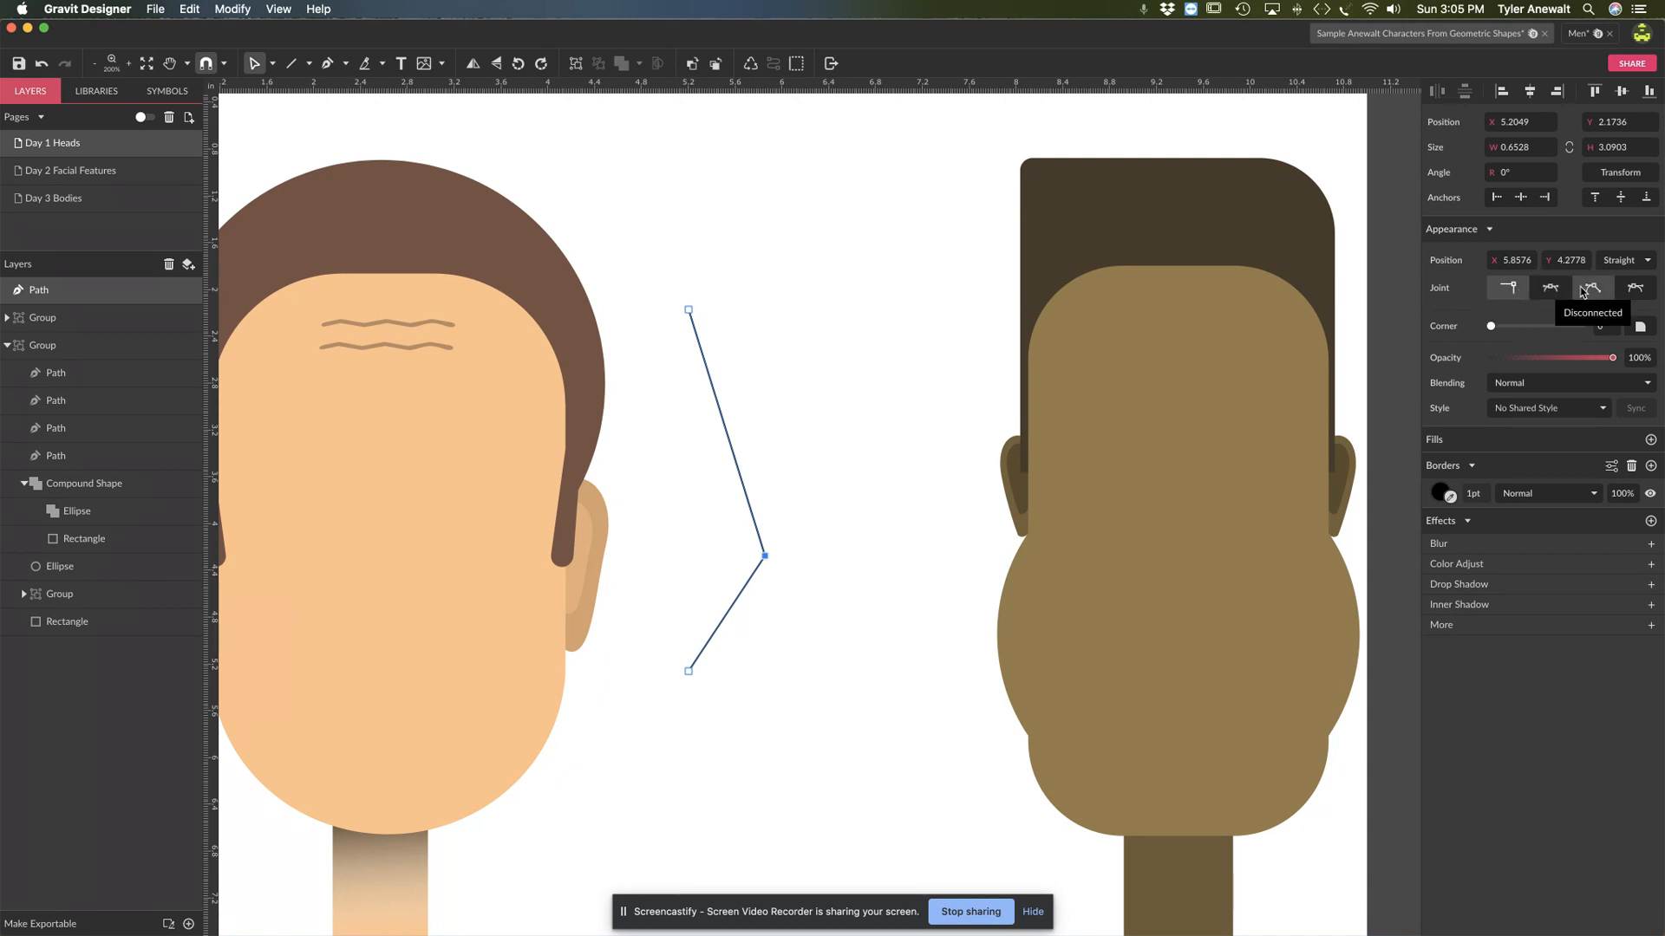
Make the new point's joint Mirrored and adjust its handle and position to round the line into a nose tip
click(1550, 287)
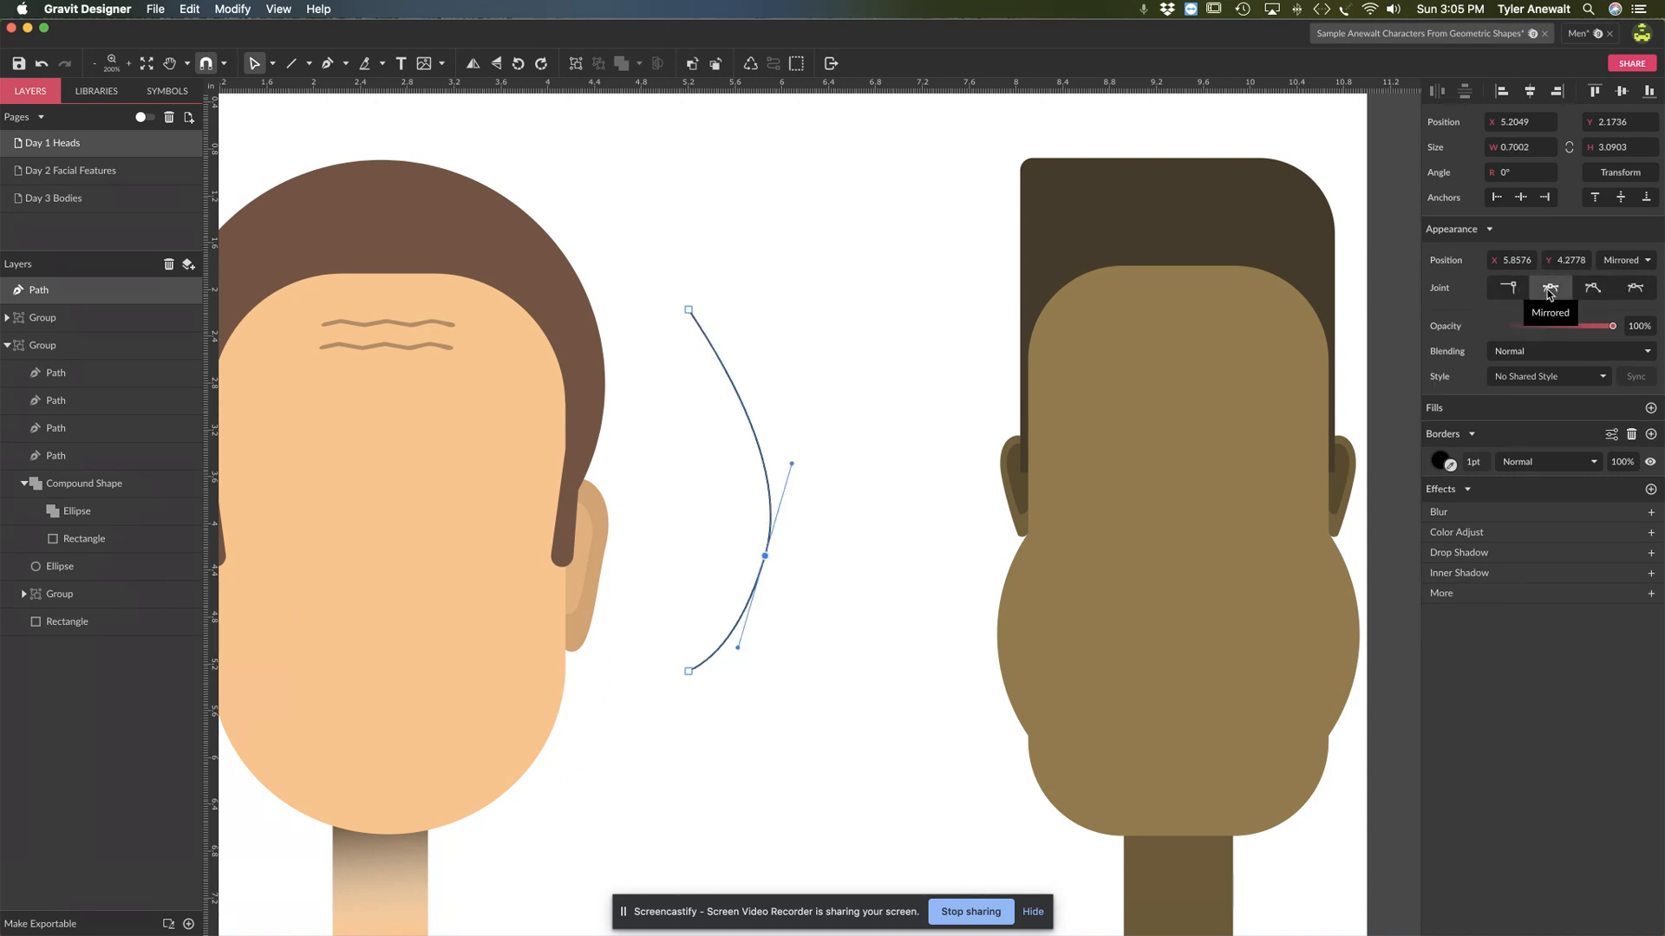
drag(791, 465, 736, 502)
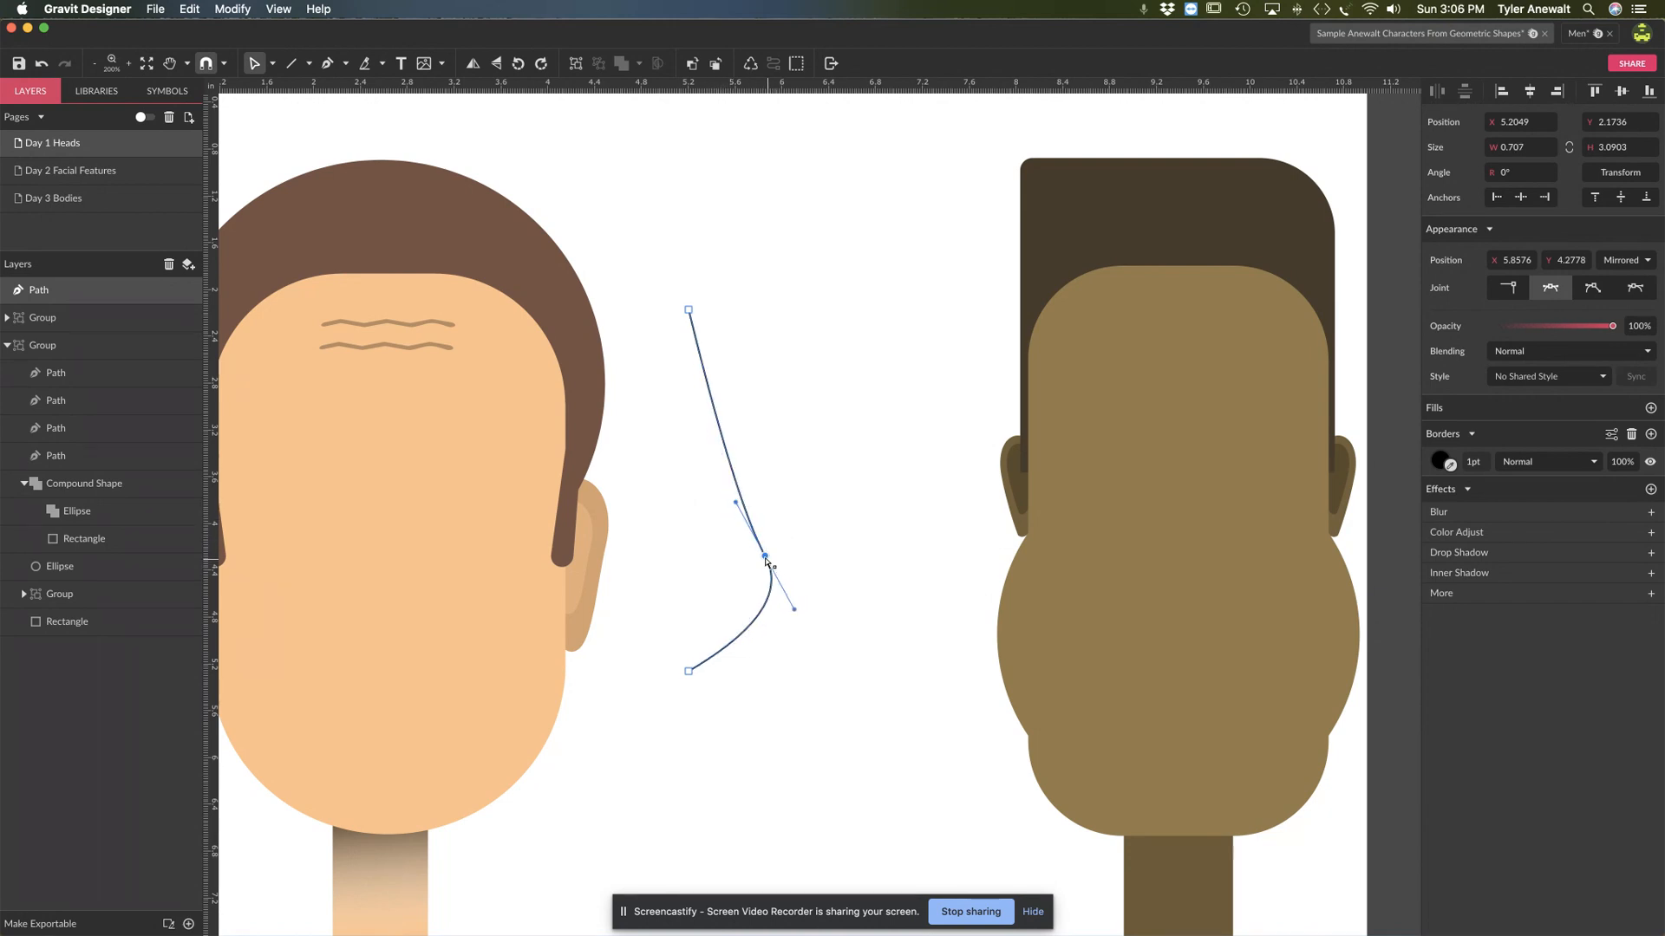
drag(764, 556, 768, 577)
click(792, 522)
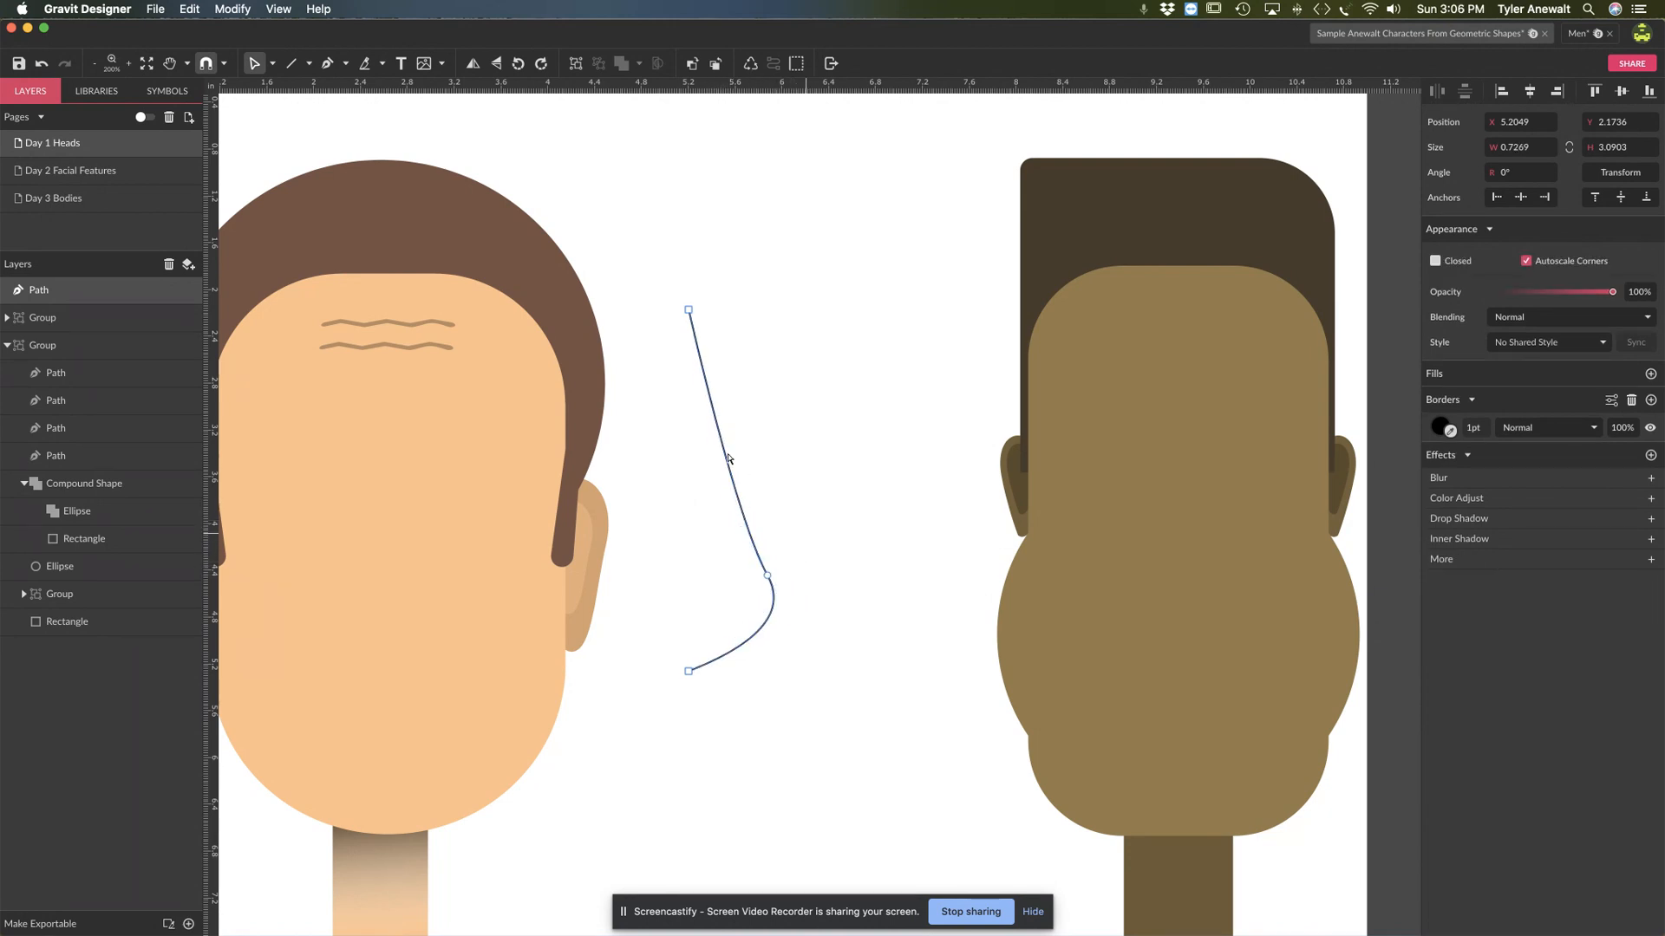
Add a bend in the upper part of the nose line, pulling it slightly inward to shape the bridge
click(271, 64)
click(296, 114)
drag(719, 433, 703, 444)
click(733, 480)
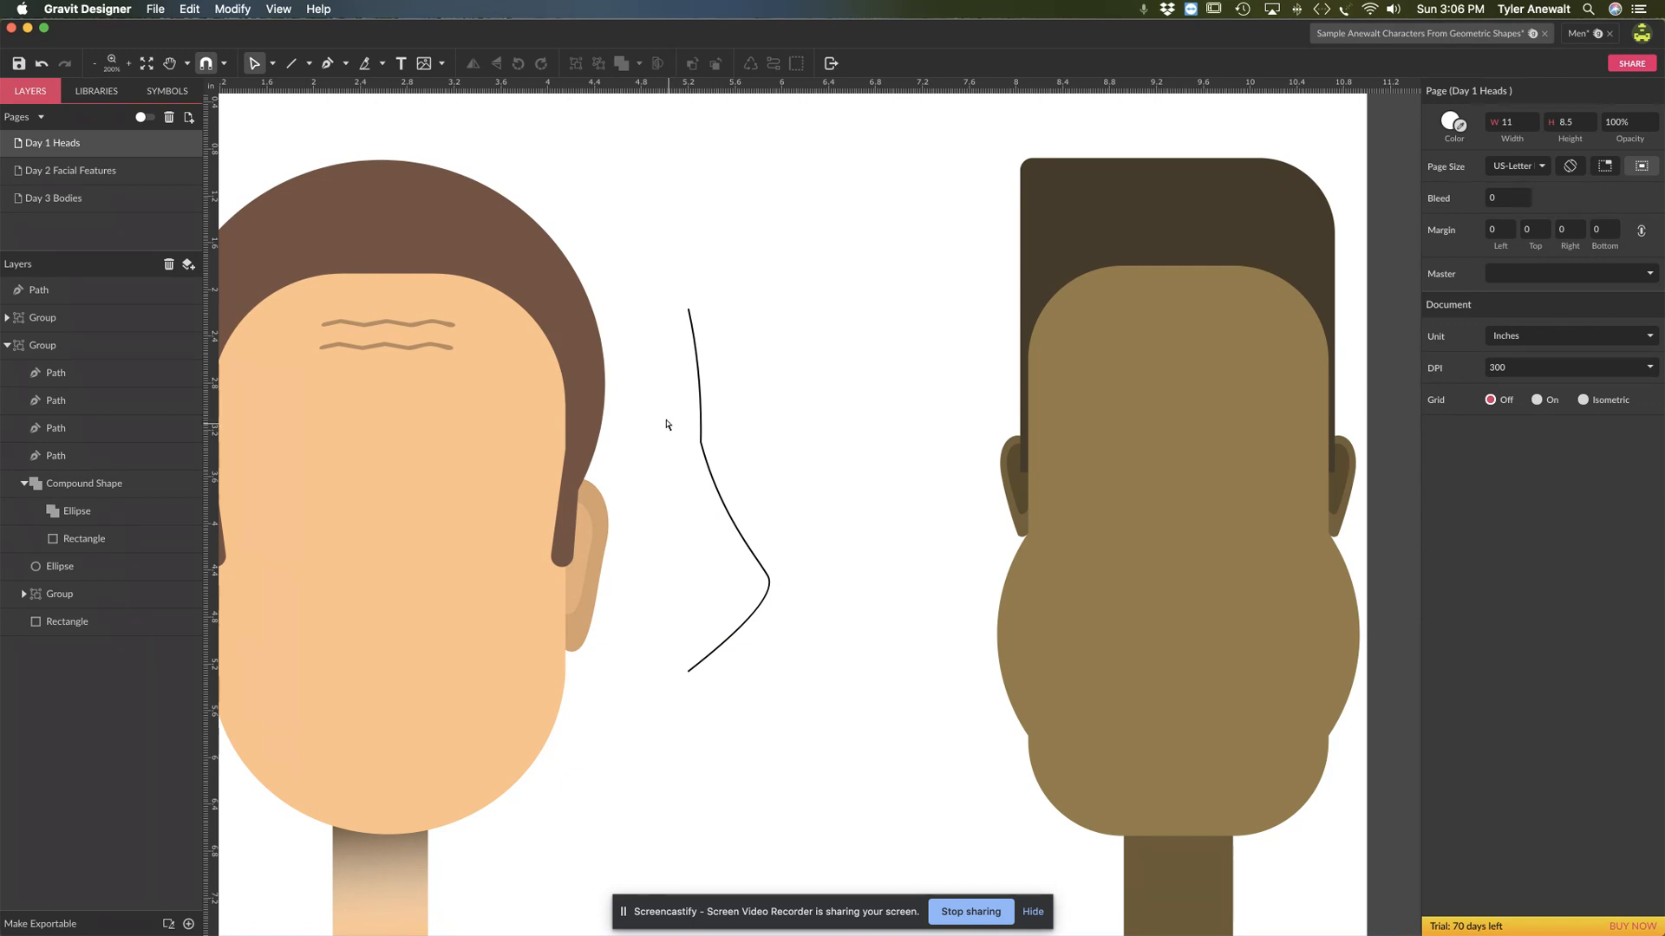
Shrink the nose line to about 0.43 × 1.92 in and place it in the middle of the light-skinned face
click(741, 536)
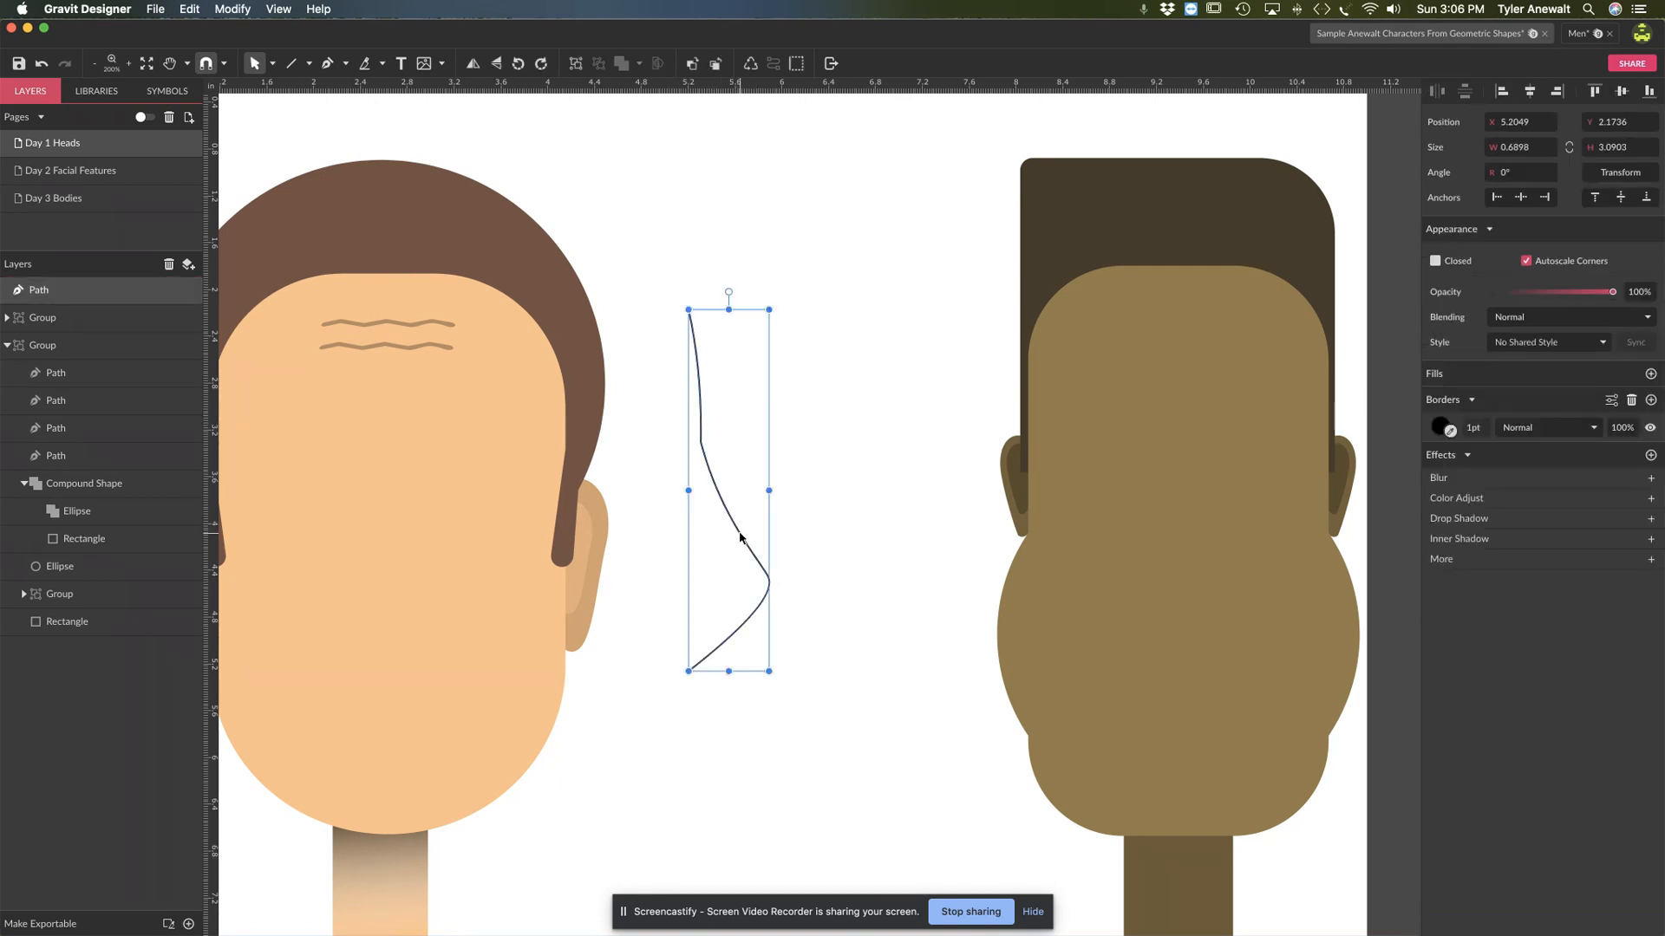
drag(771, 308, 748, 405)
drag(717, 559, 422, 582)
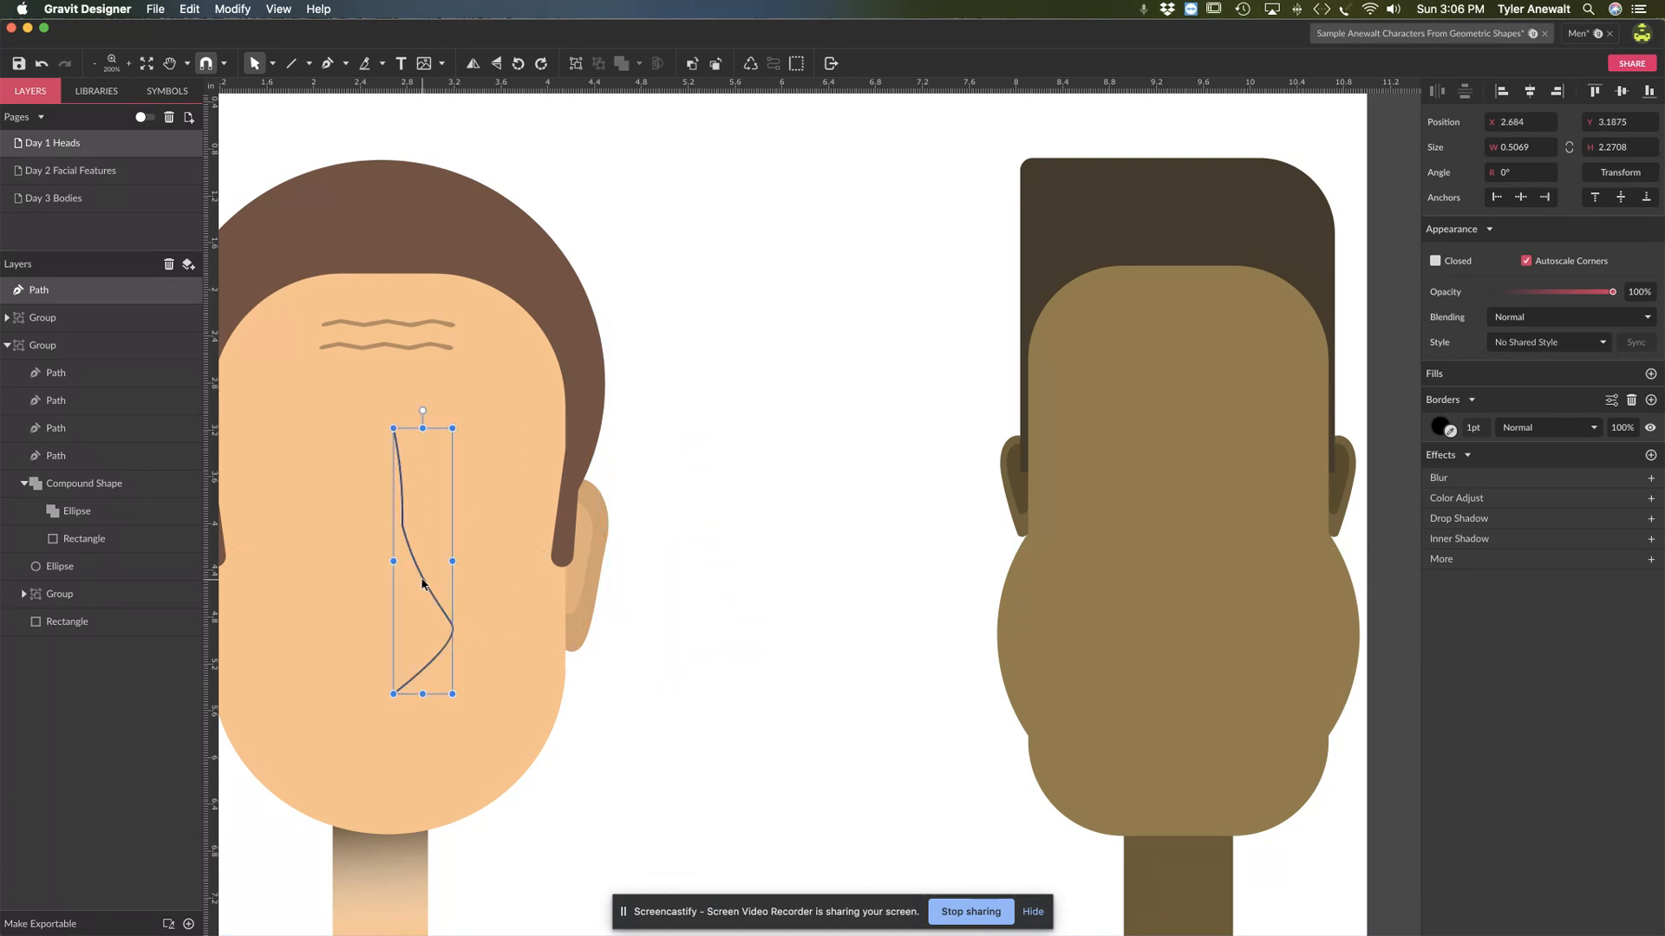
drag(451, 428, 442, 469)
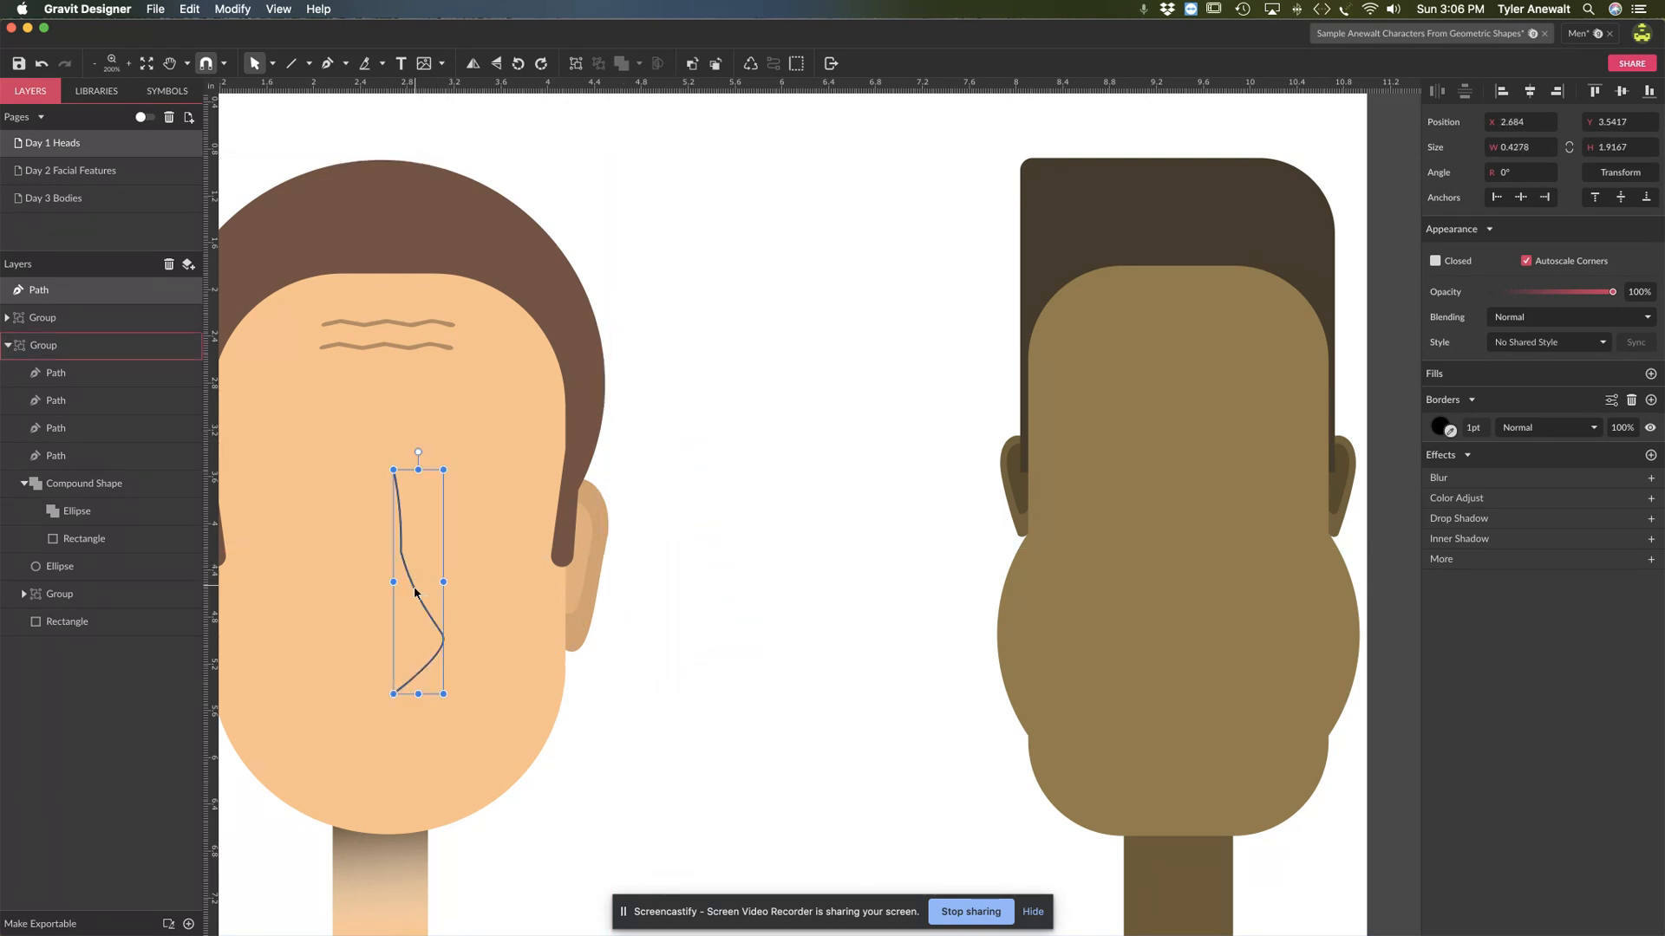
drag(415, 594, 396, 591)
click(716, 526)
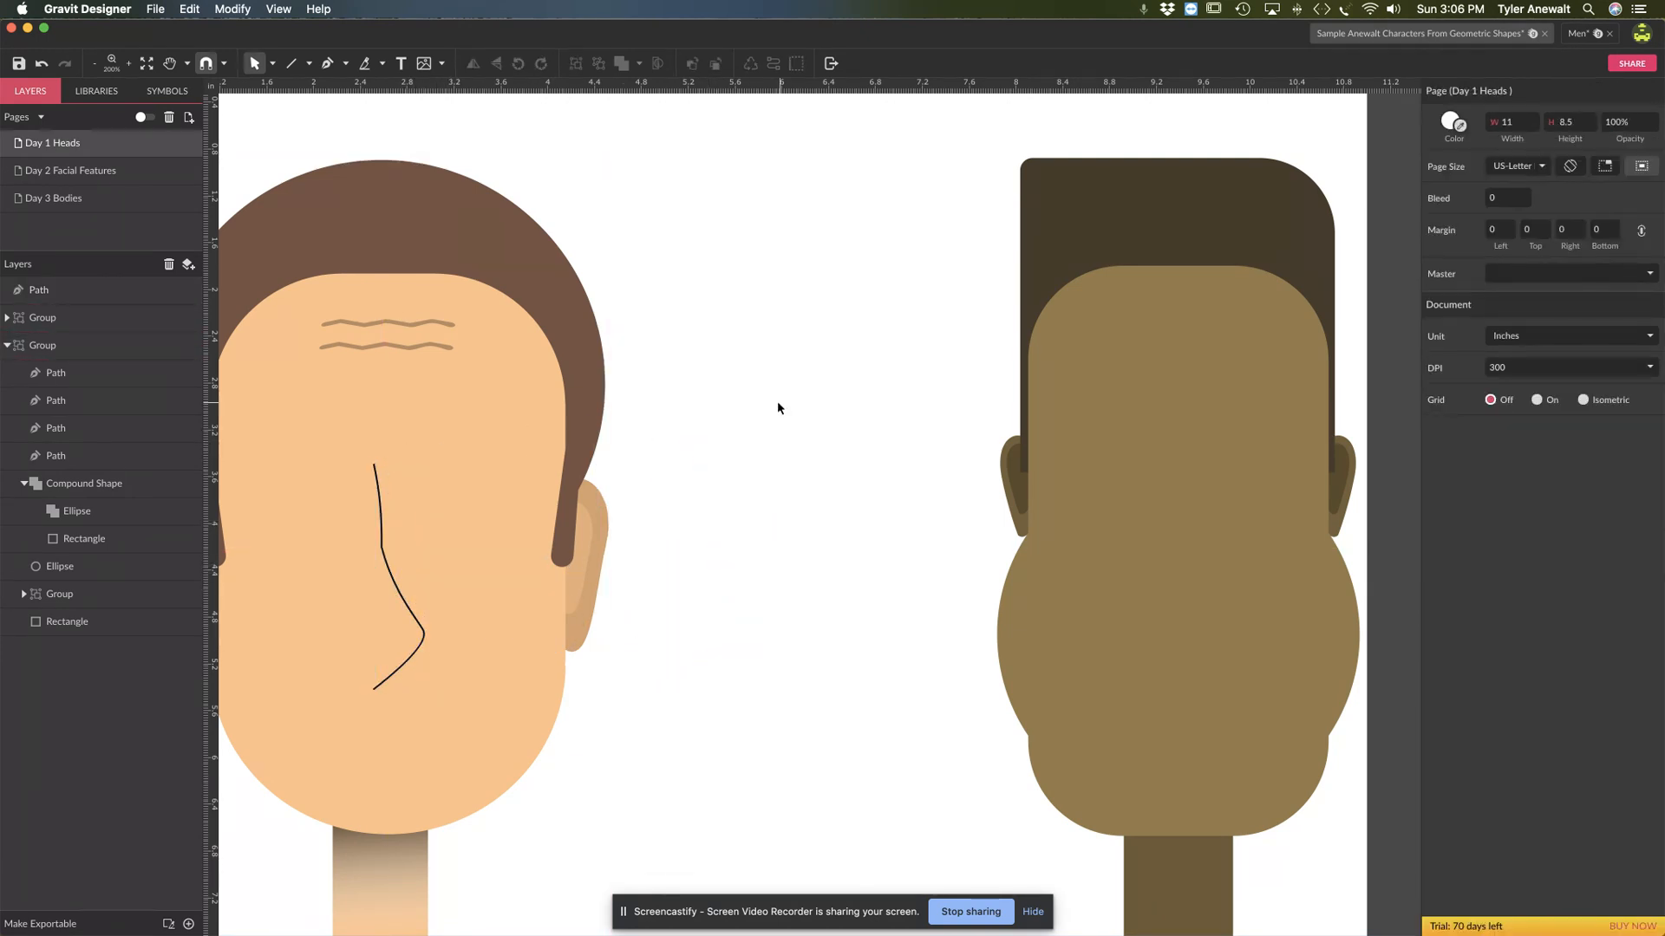
Draw a circle about 0.75 in across in the blank space between the heads for the second nose
click(310, 64)
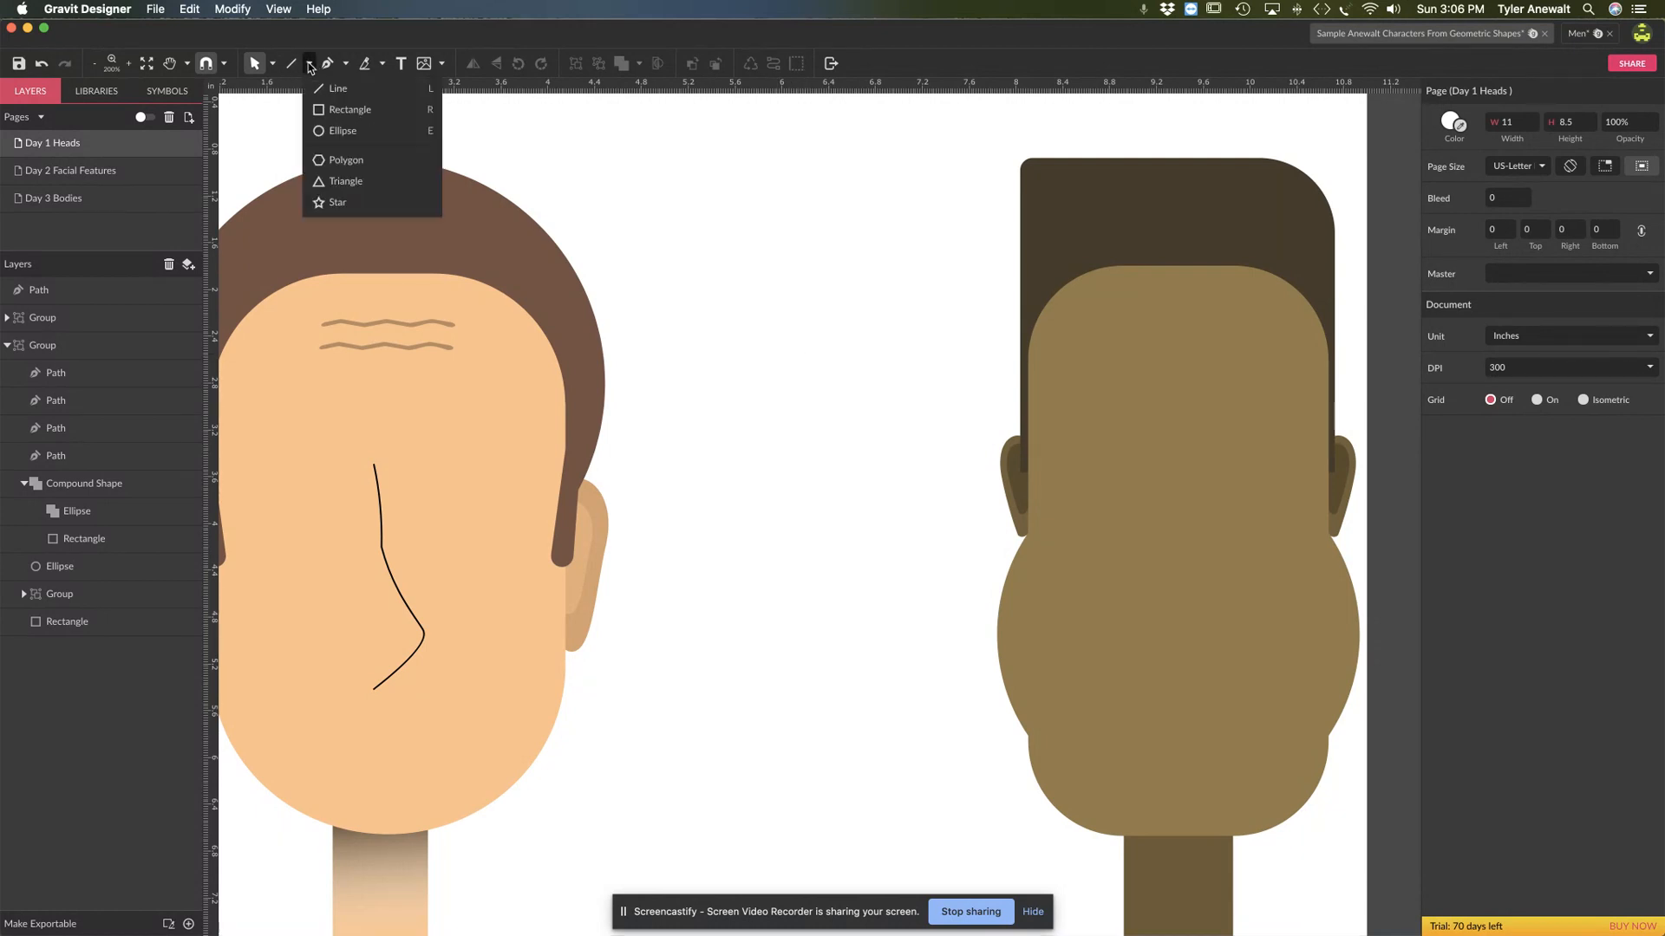
click(322, 130)
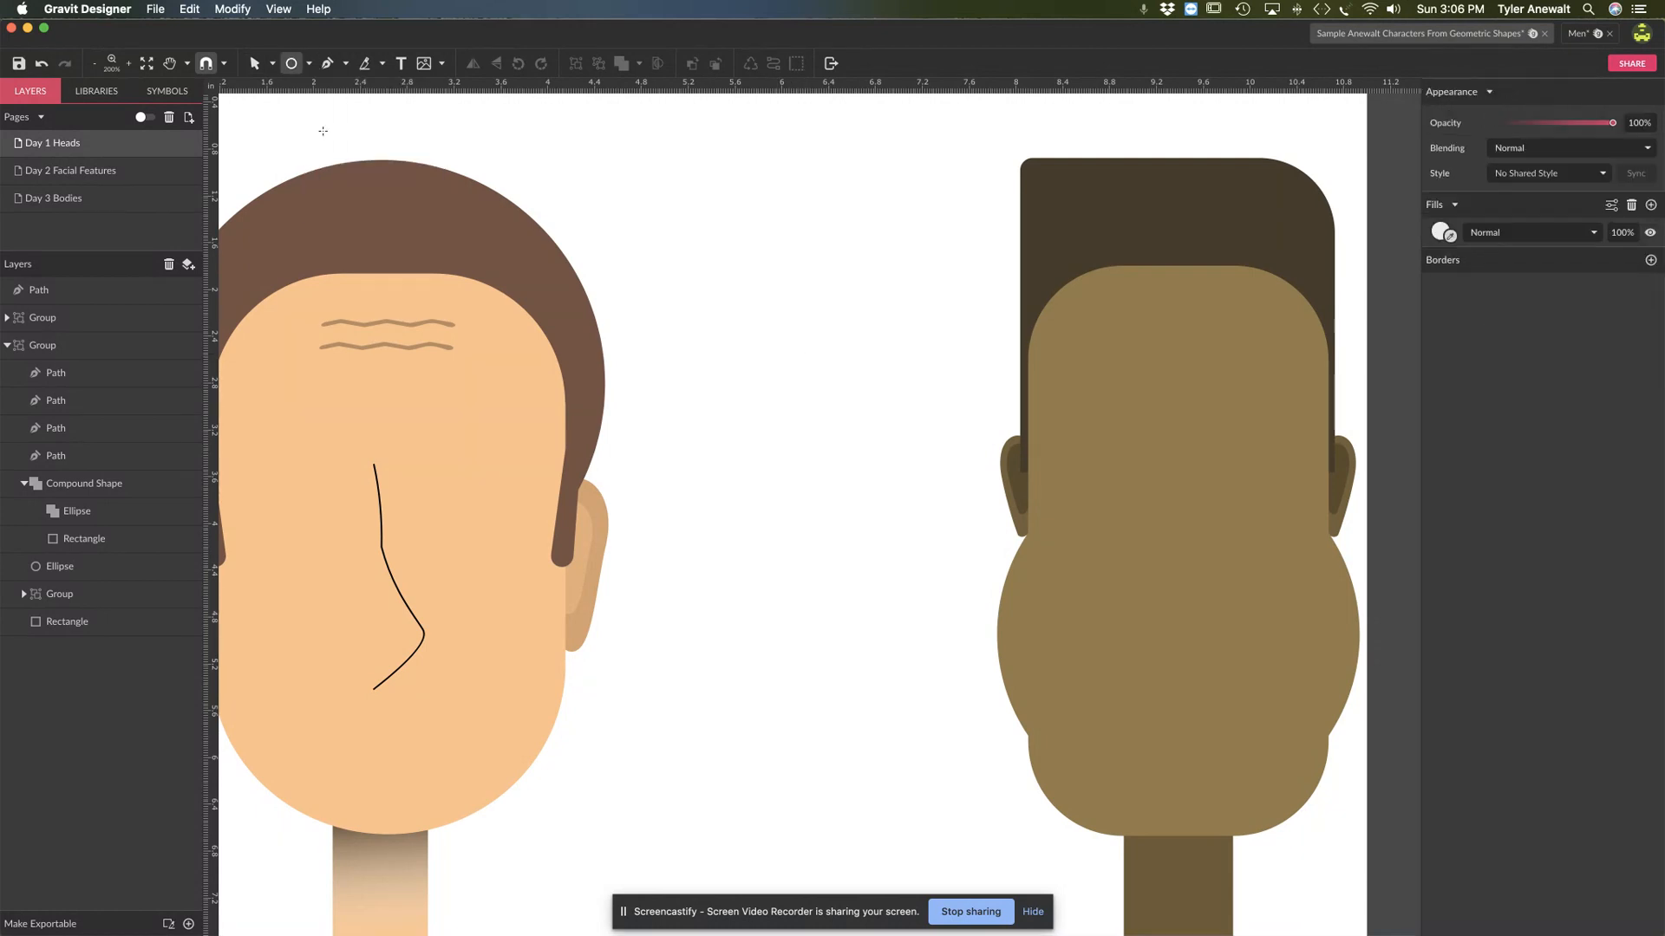
key(z)
click(782, 507)
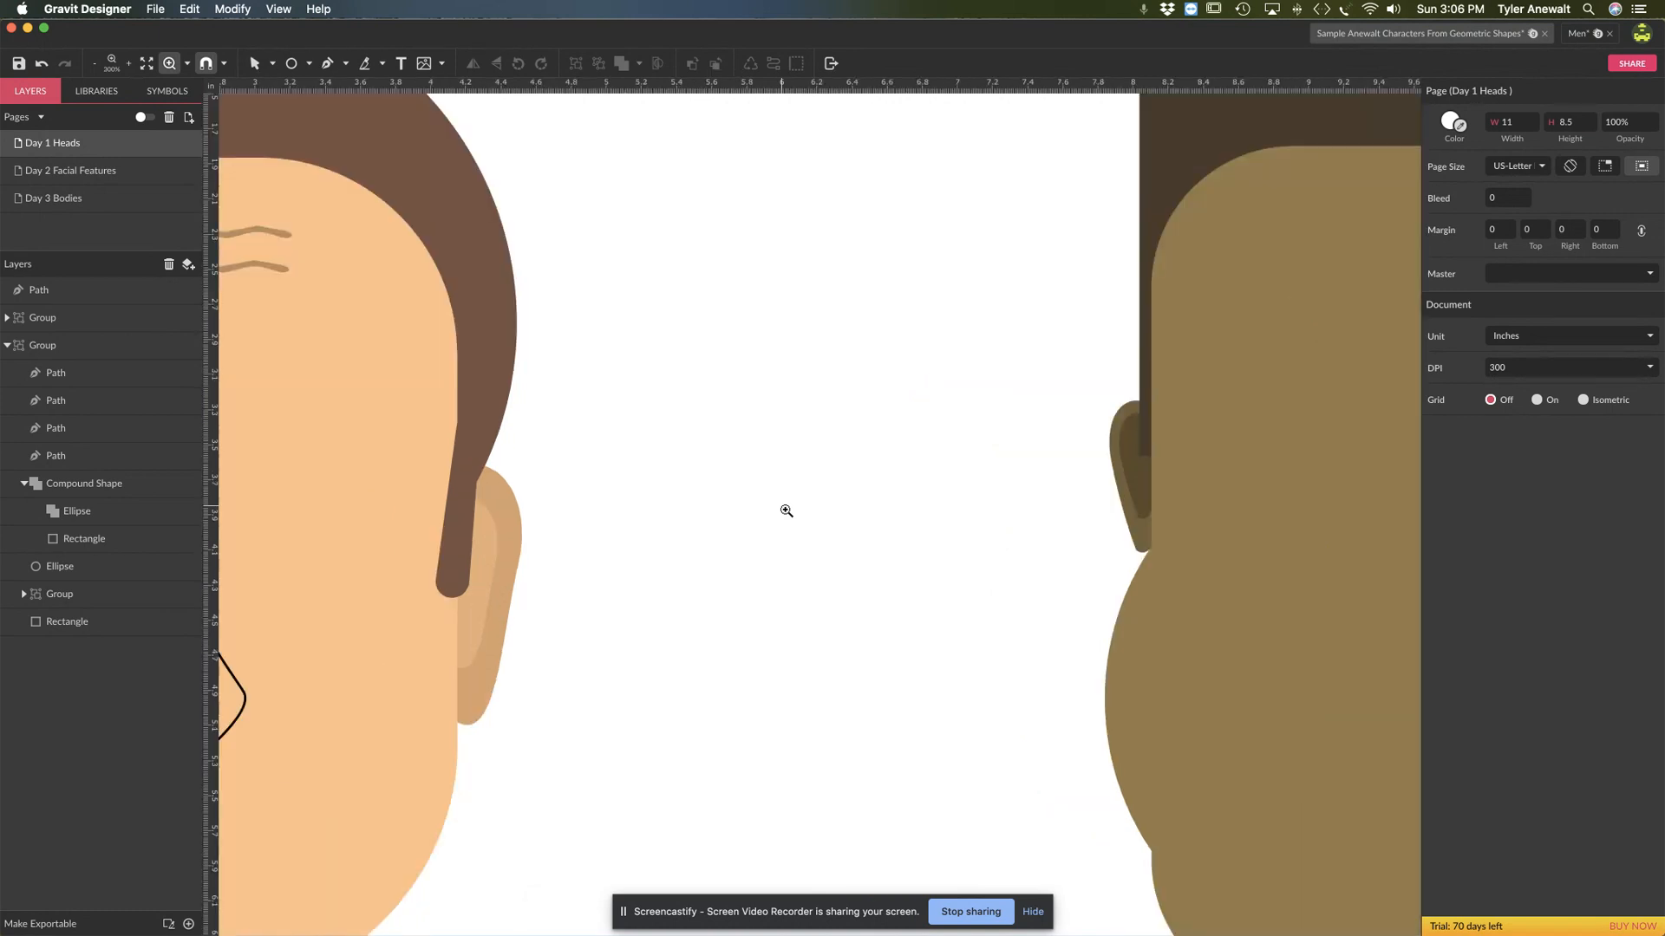
click(782, 507)
drag(730, 392, 878, 572)
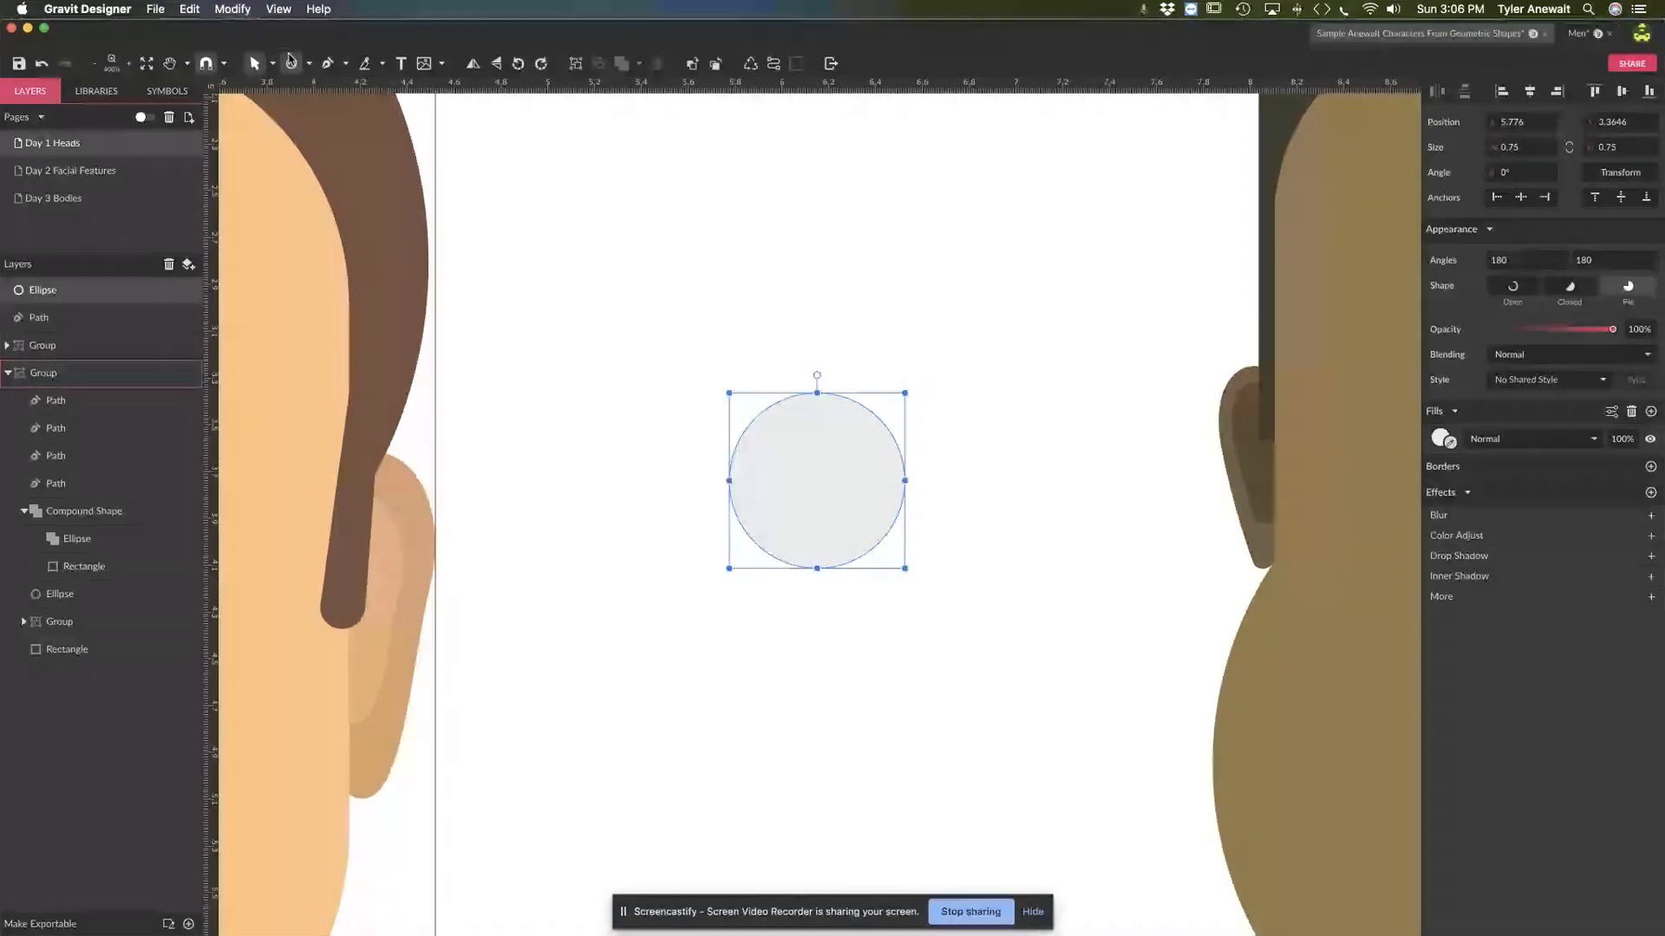
Draw a smaller circle about 0.41 in across overlapping the large circle's left edge as a nostril
key(e)
drag(669, 441, 765, 535)
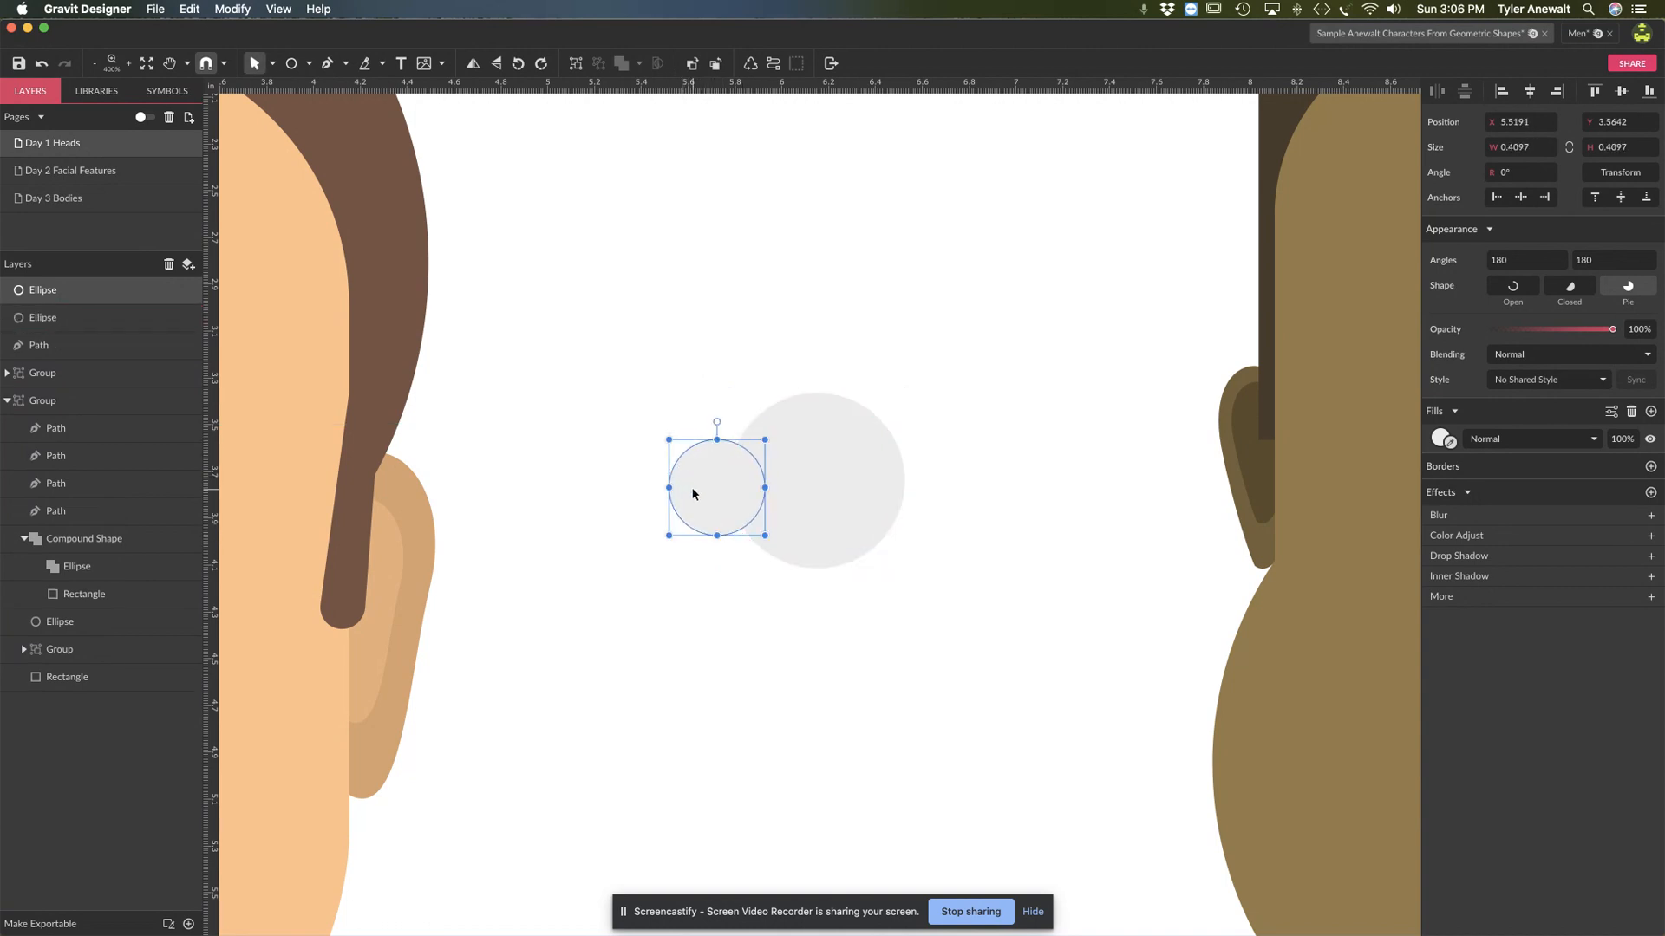
scroll(693, 495, right, 1)
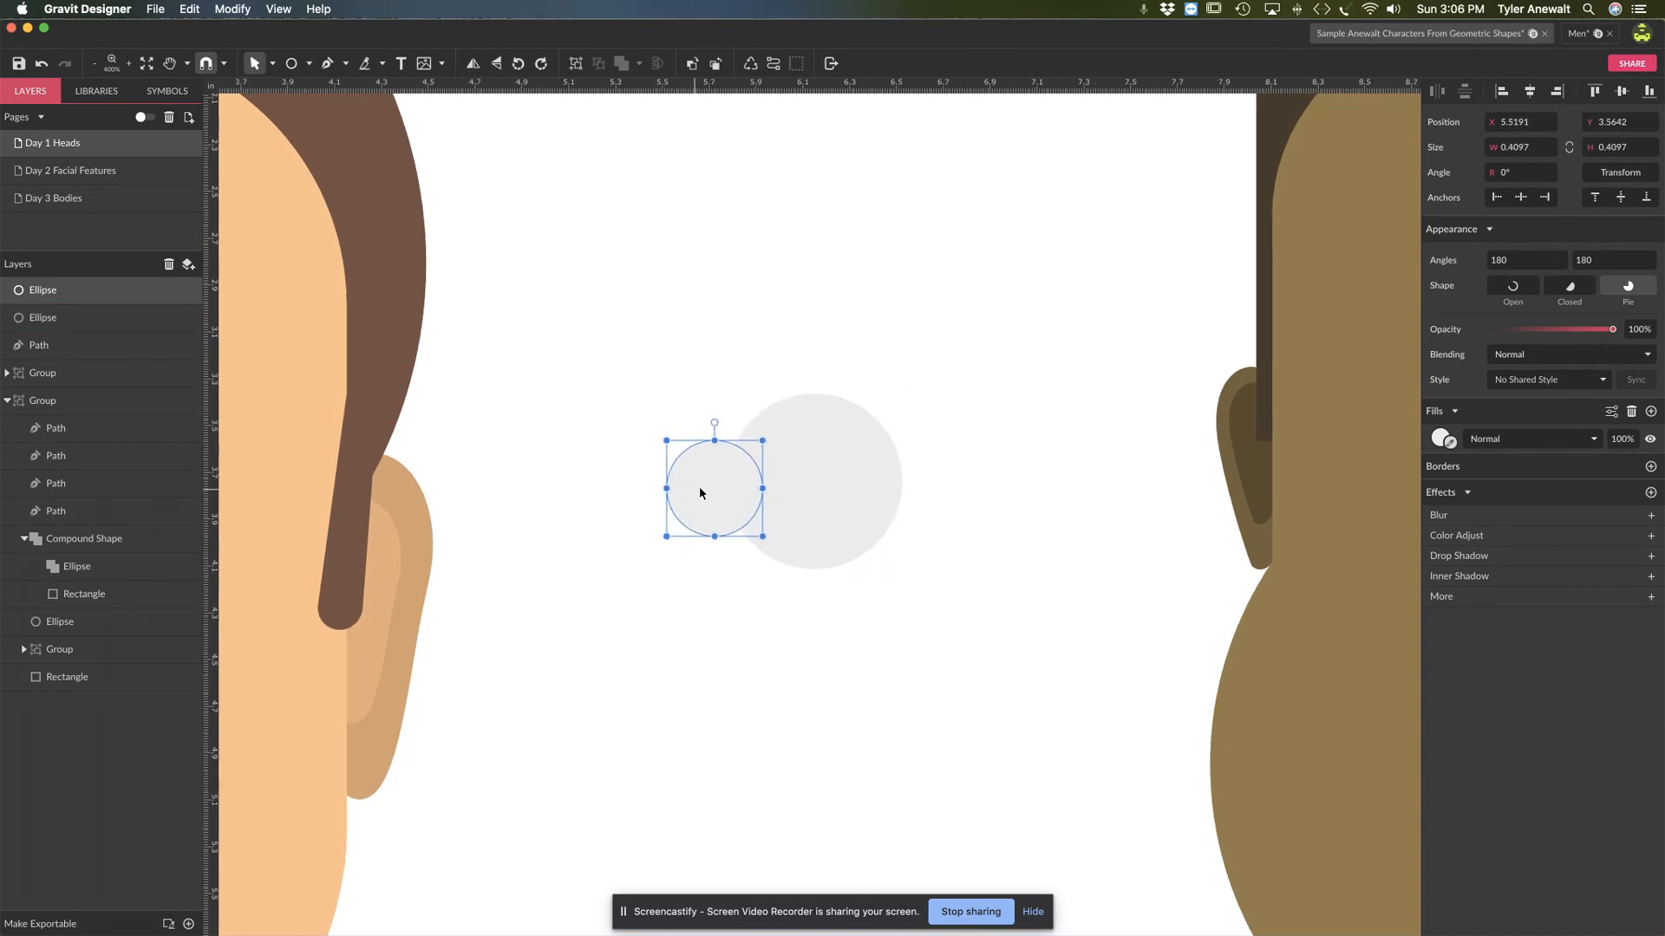
Duplicate the small nostril circle and place the copy level on the opposite edge of the large circle
drag(699, 487, 877, 484)
click(1018, 494)
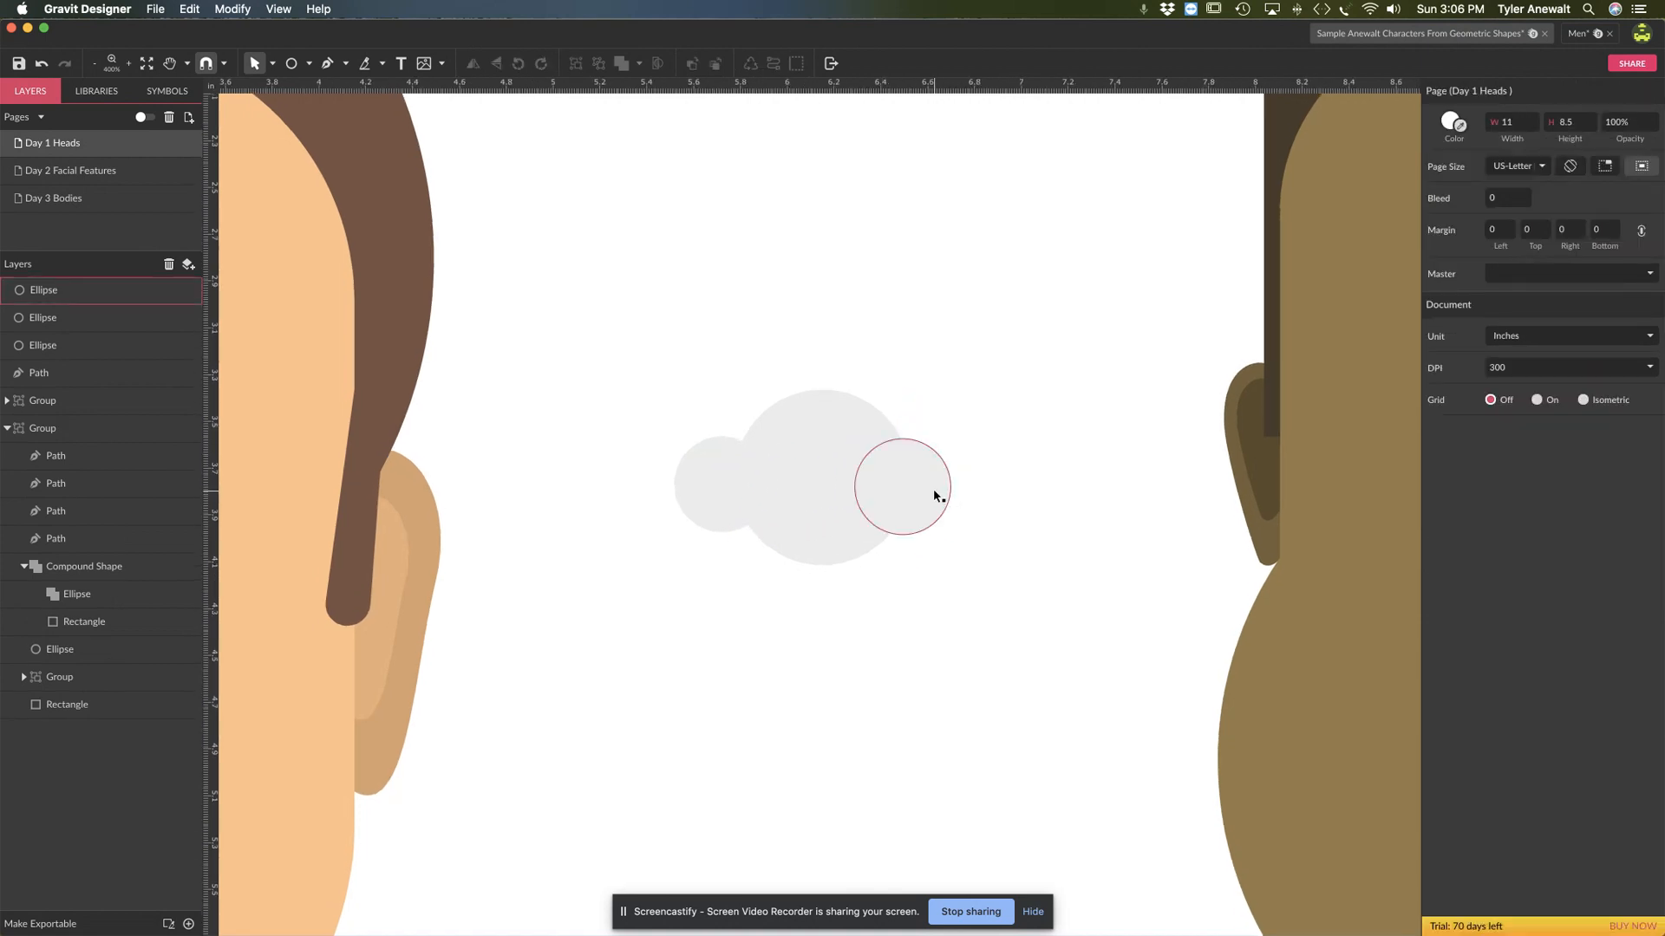
click(935, 495)
drag(922, 486, 1010, 584)
click(1041, 499)
Draw a triangle about 1.21 × 1.05 in above the circles and flip it vertically so it points up
key(space)
drag(655, 510, 695, 385)
click(310, 62)
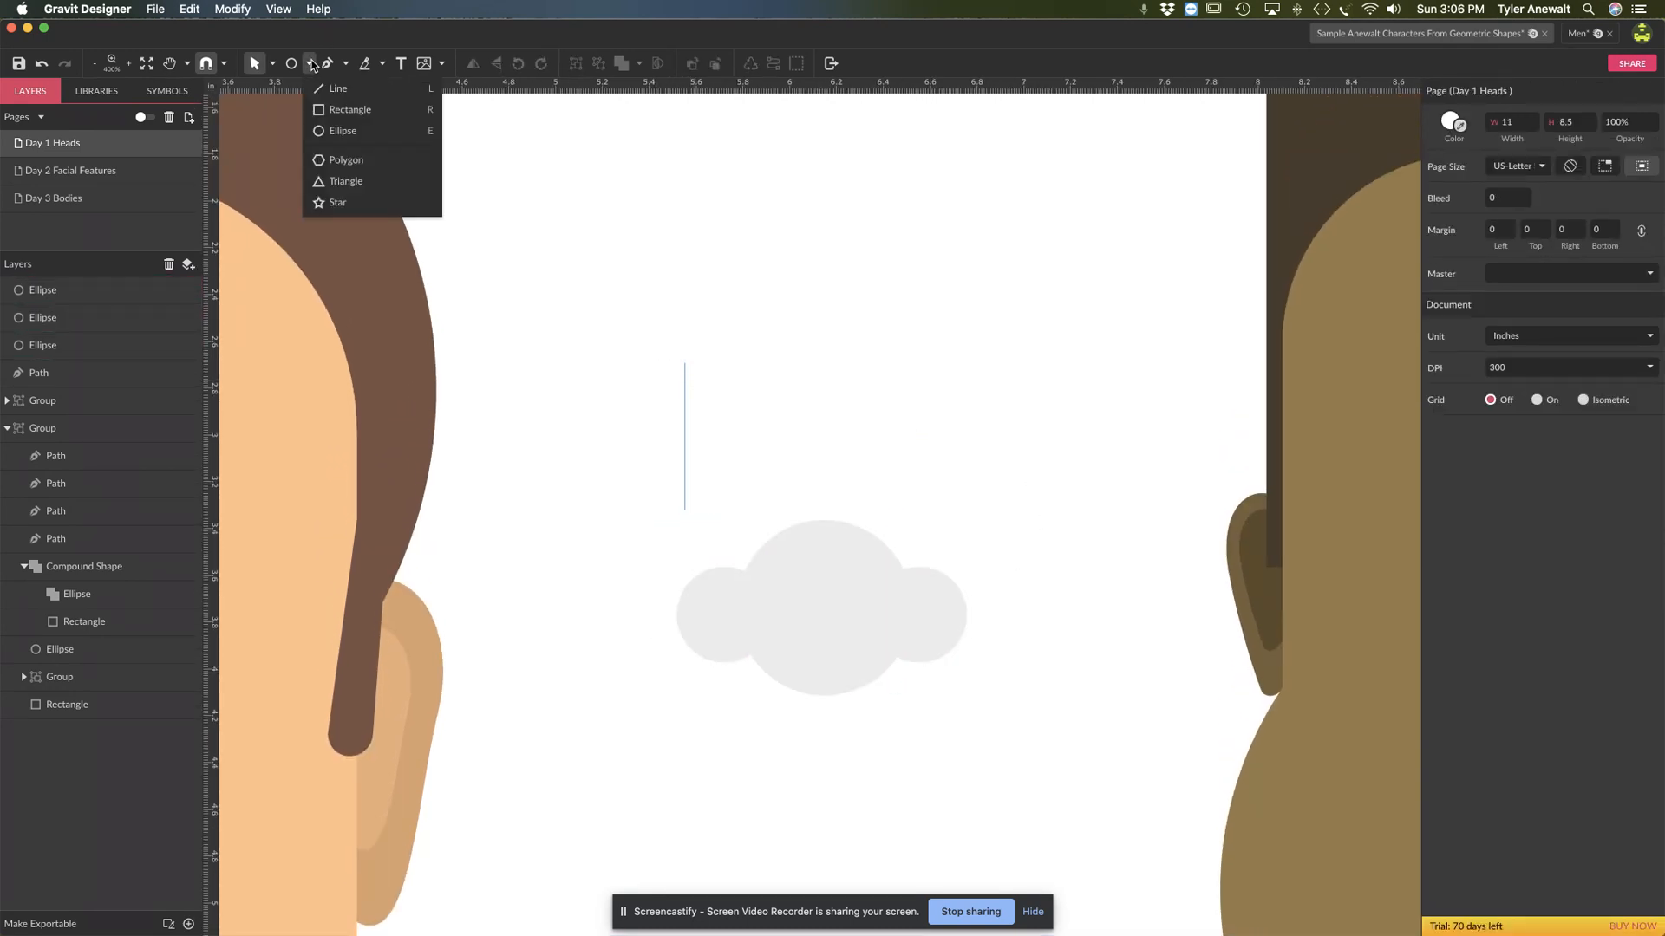
click(342, 179)
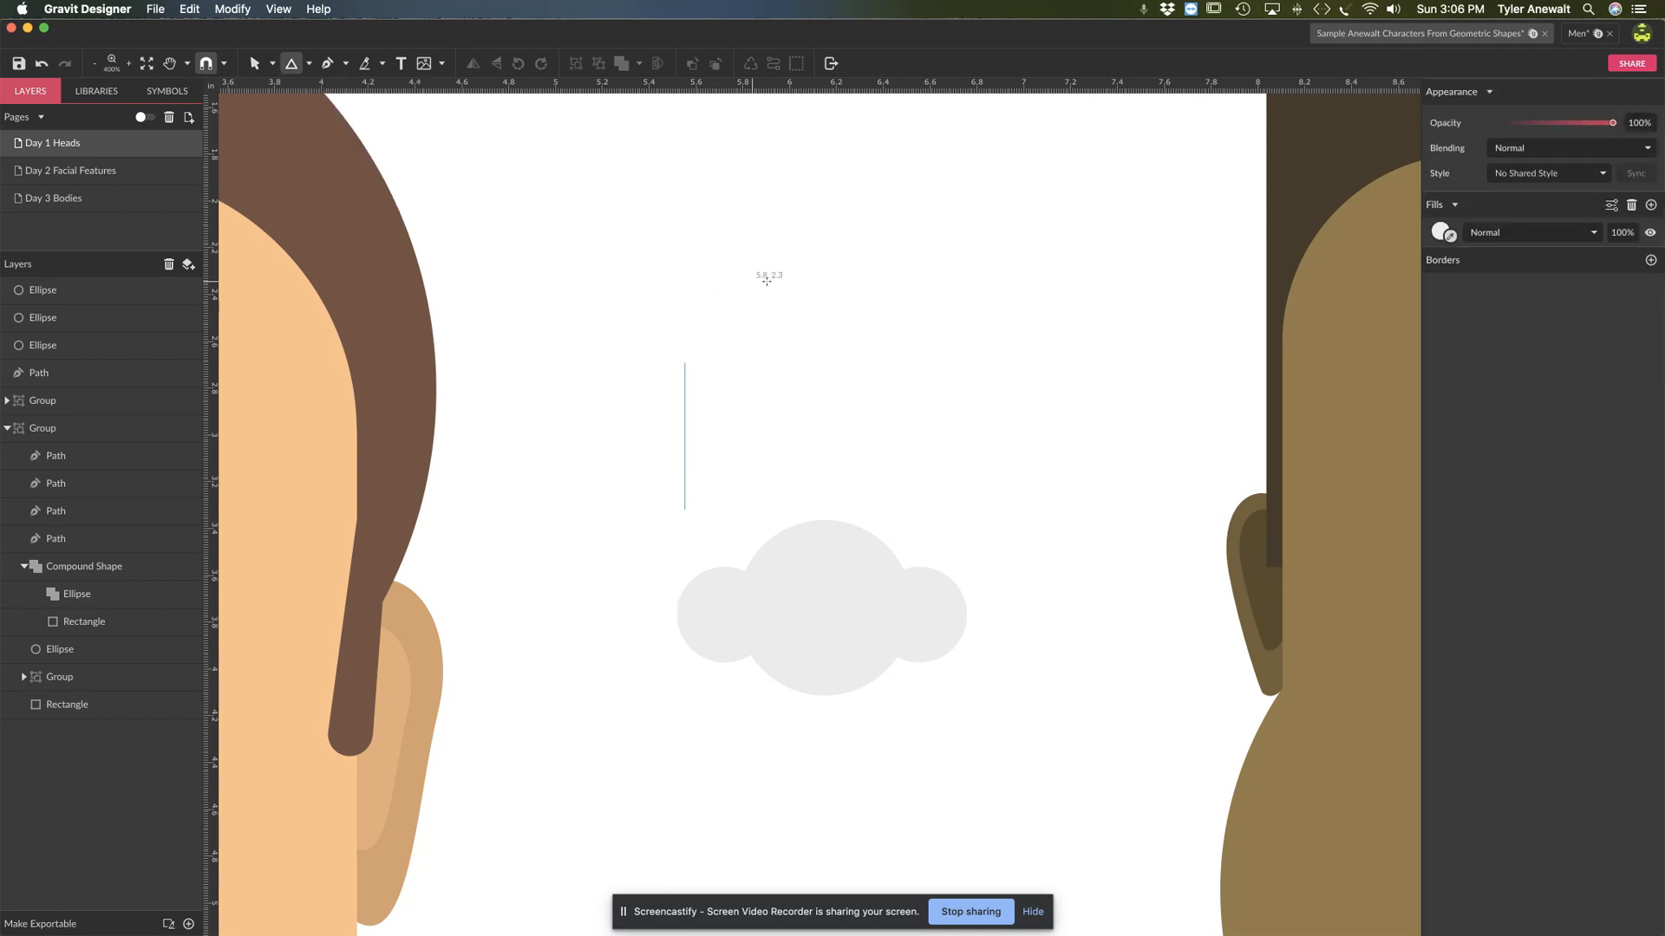
drag(767, 280, 763, 446)
drag(774, 257, 820, 347)
click(497, 64)
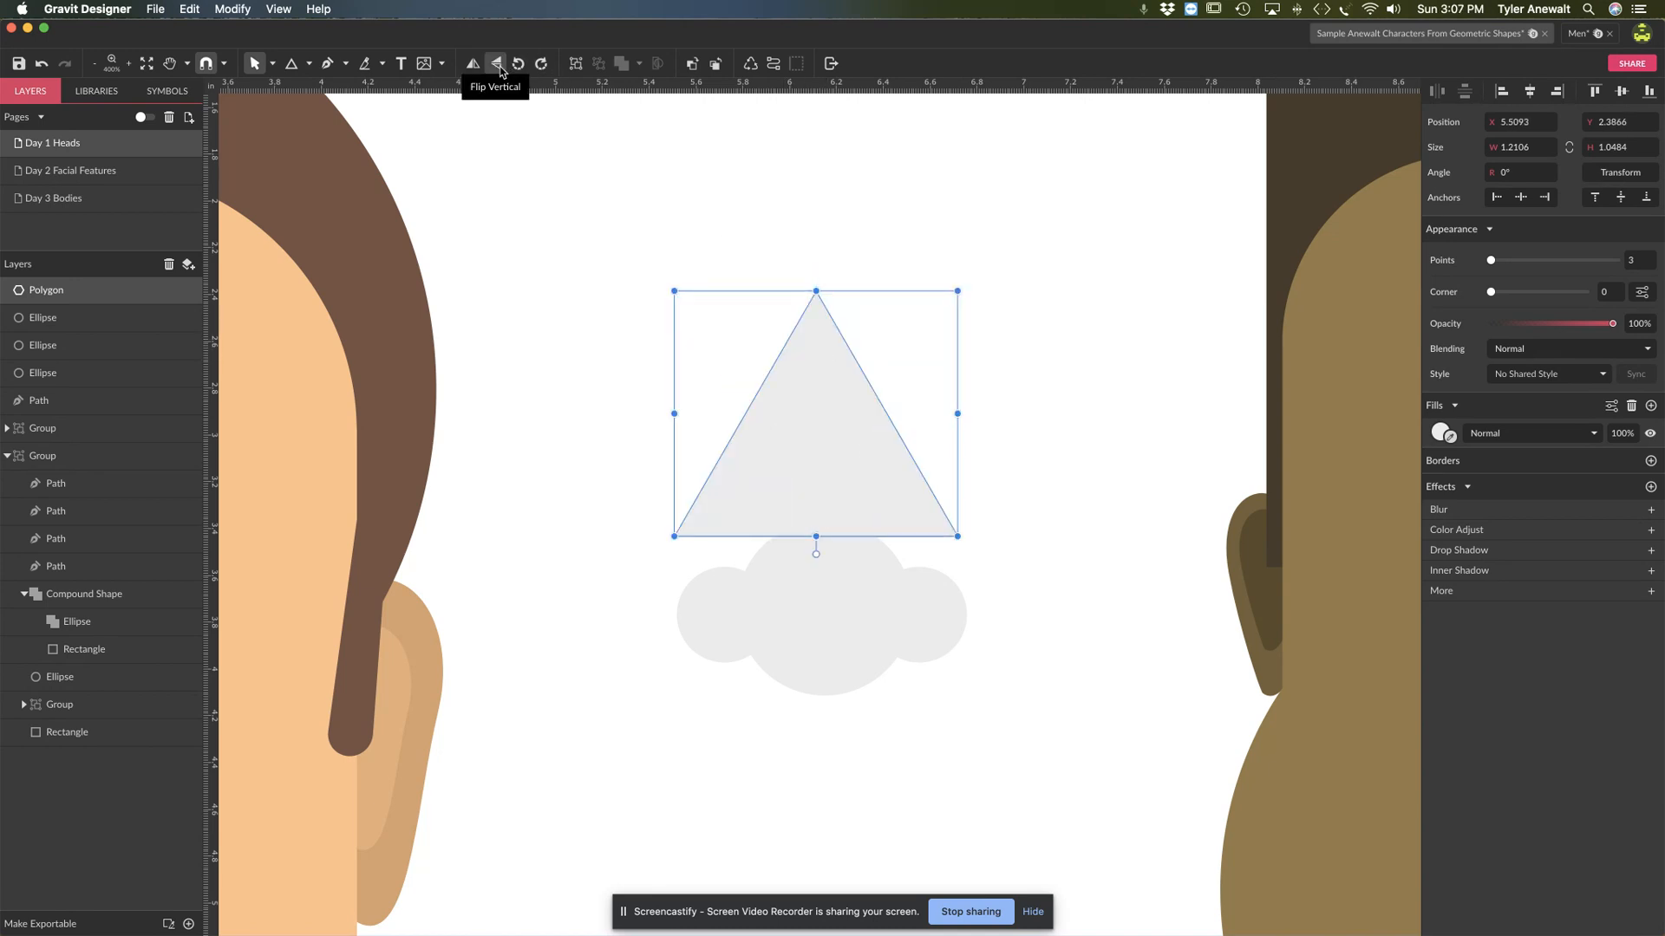
Narrow the triangle to about 0.47 in and center it over the top of the large circle as the nose bridge
drag(674, 411, 821, 414)
drag(958, 414, 815, 450)
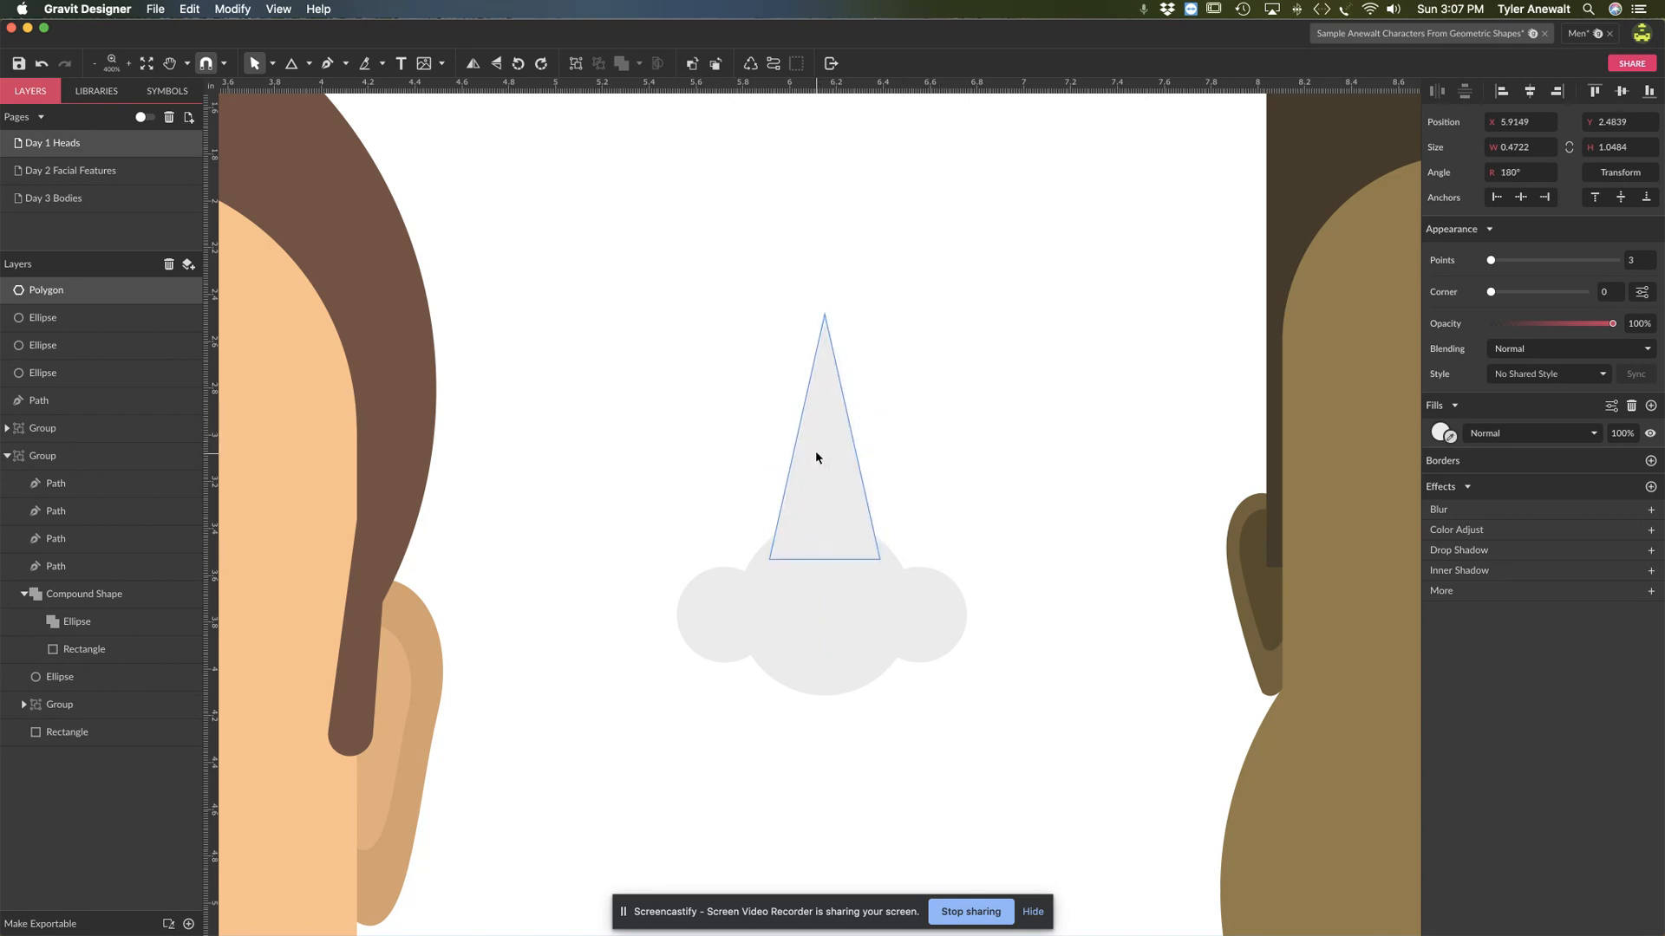
click(991, 411)
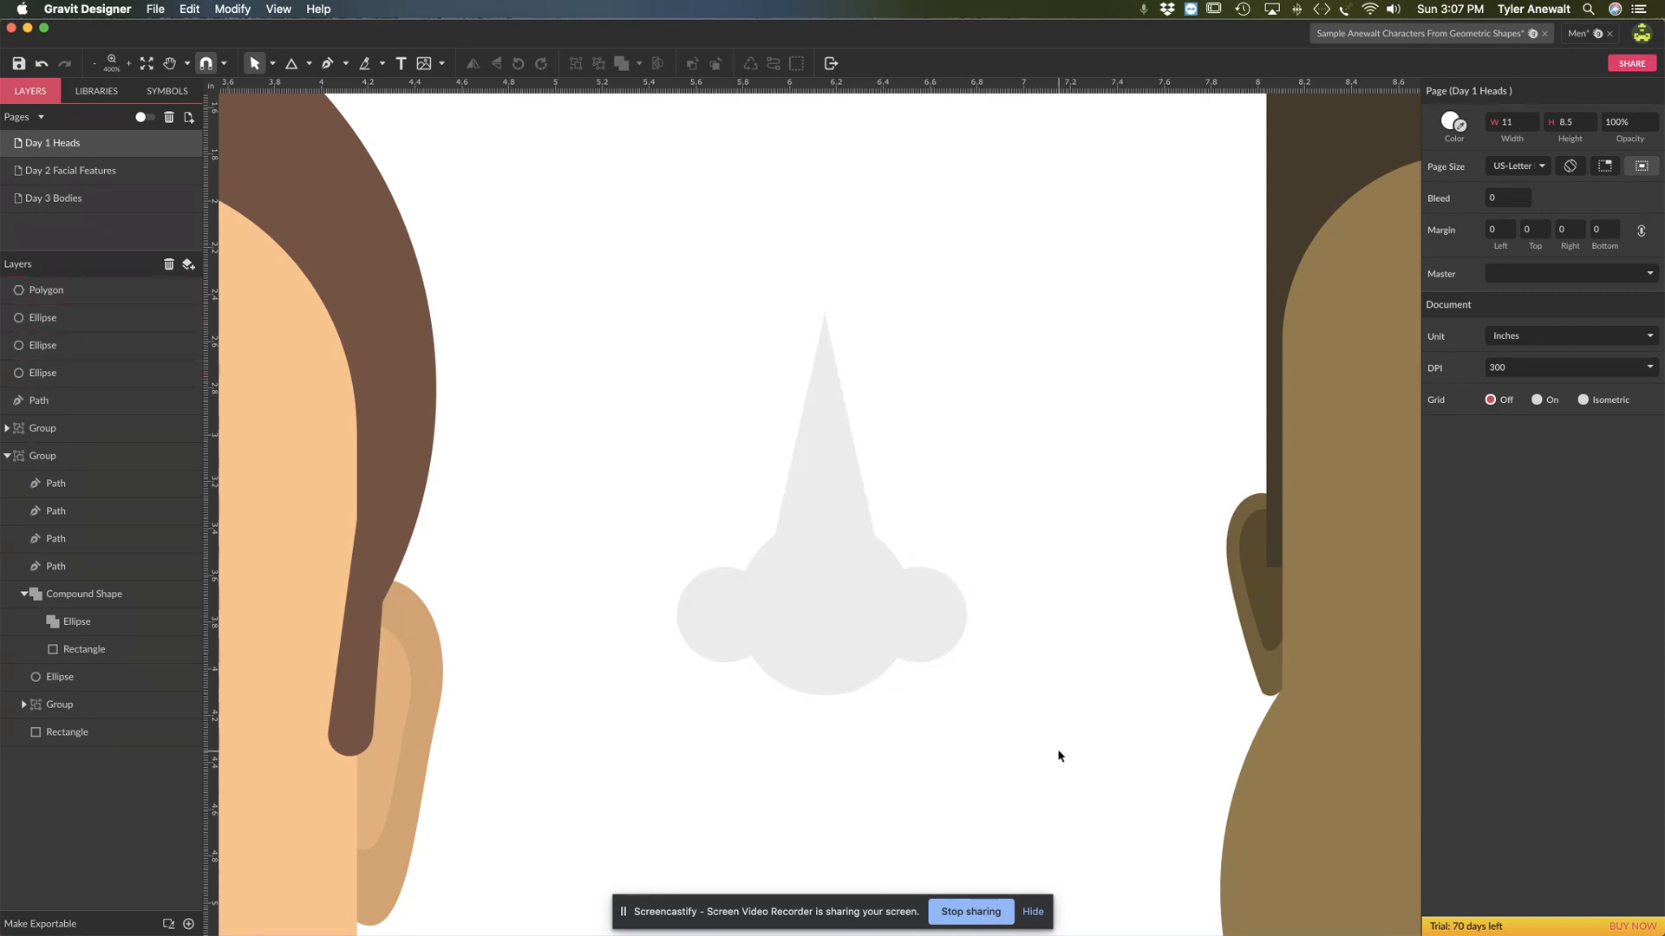
Fill the triangle and all three circles with a muted golden brown slightly lighter than the dark-skinned head's skin
drag(1052, 745, 659, 416)
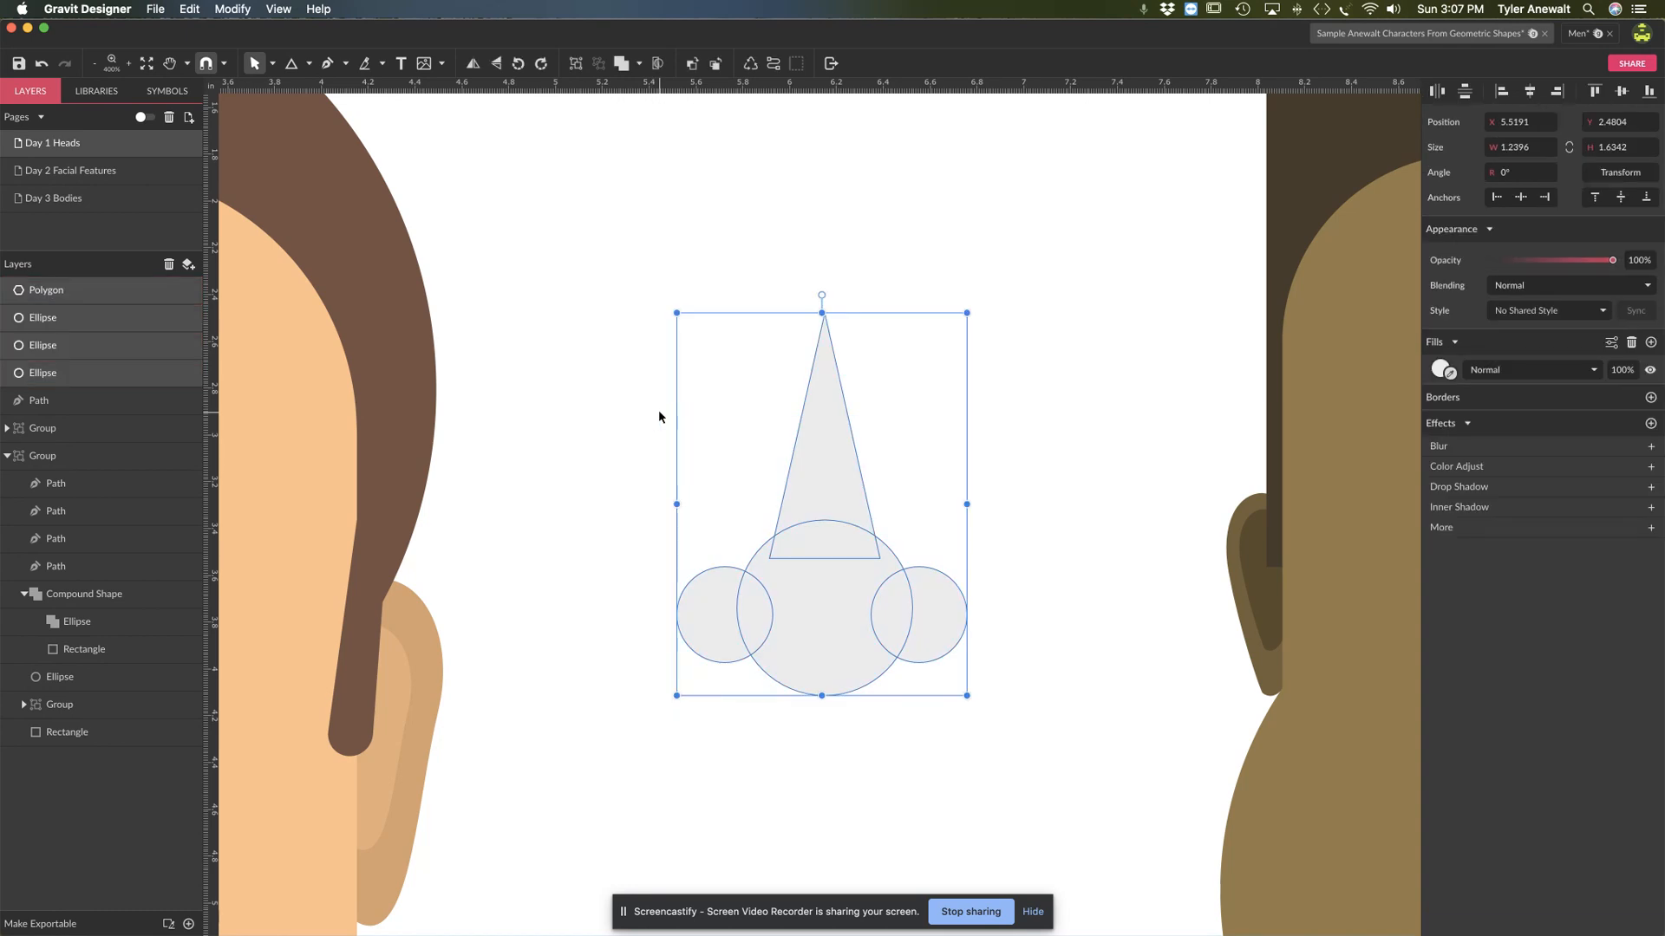
click(1439, 371)
drag(1493, 527, 1478, 523)
drag(1521, 472, 1530, 450)
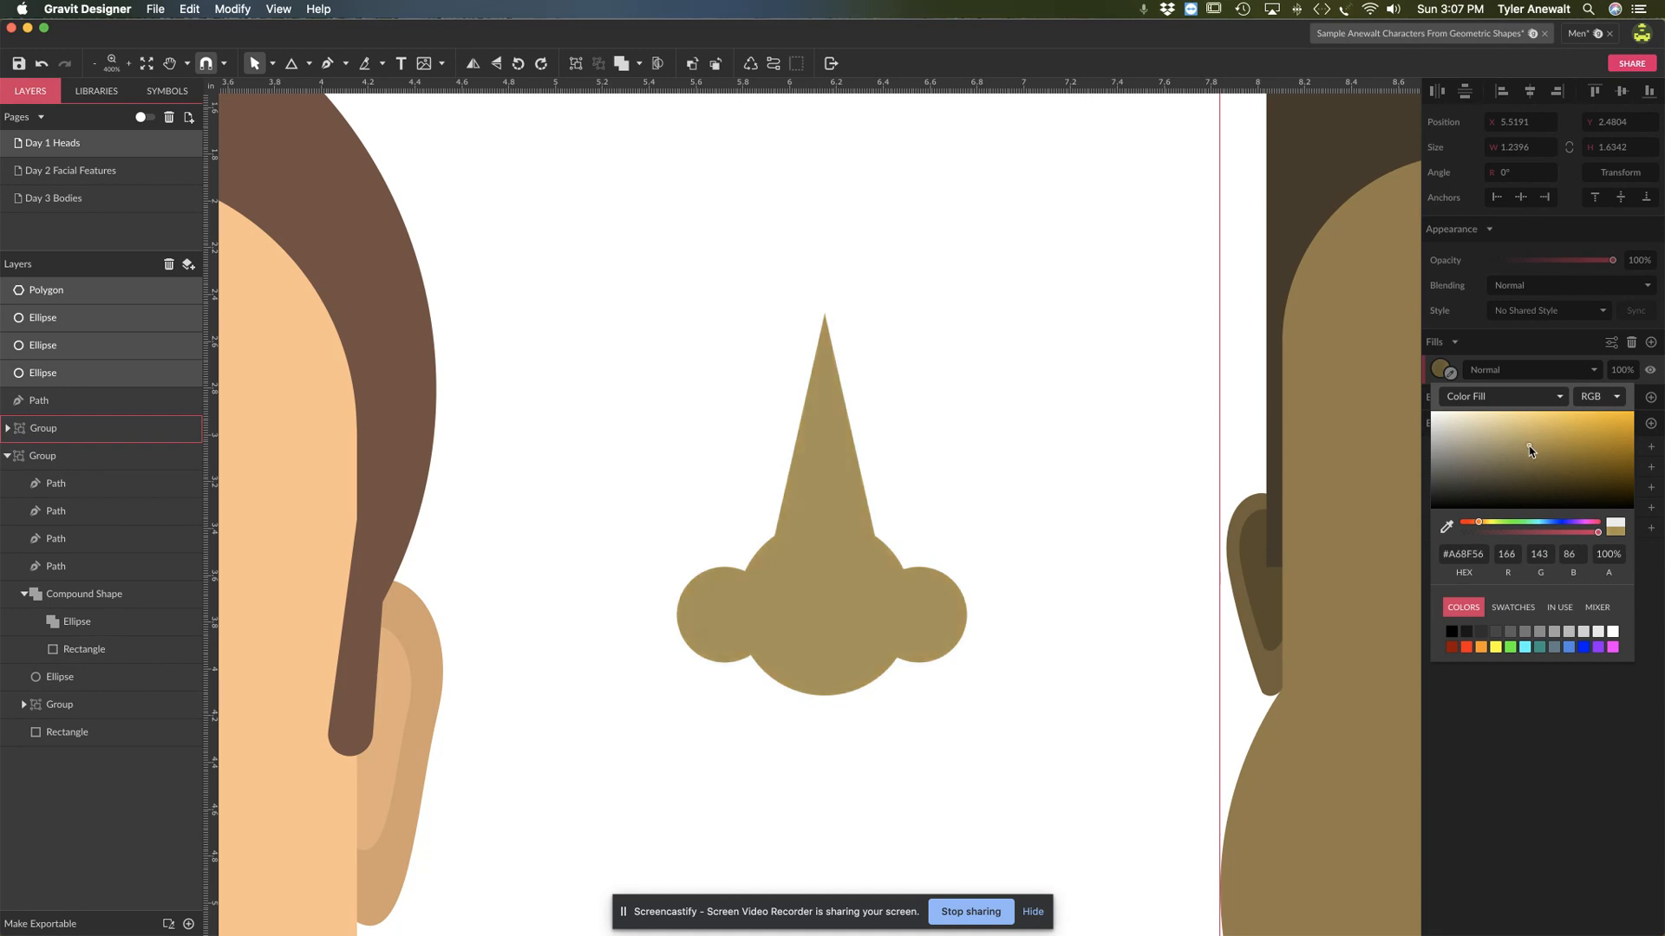
click(1026, 512)
Combine the triangle and the three circles into one nose shape with Union
drag(694, 423, 949, 718)
click(637, 64)
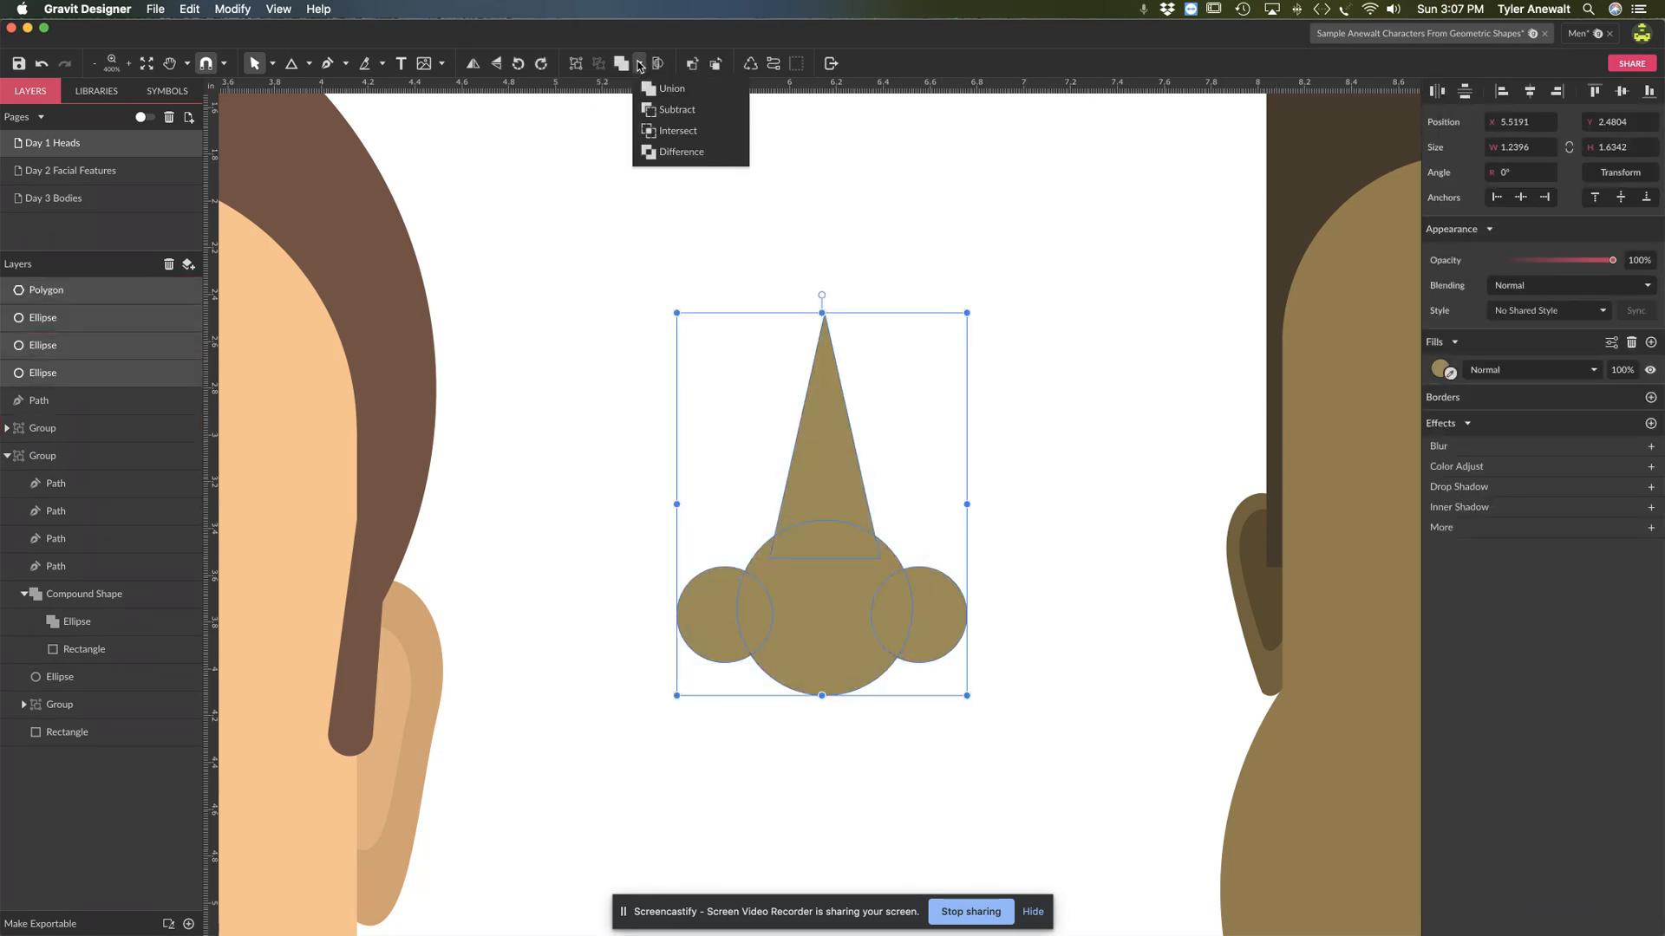
click(650, 87)
click(989, 408)
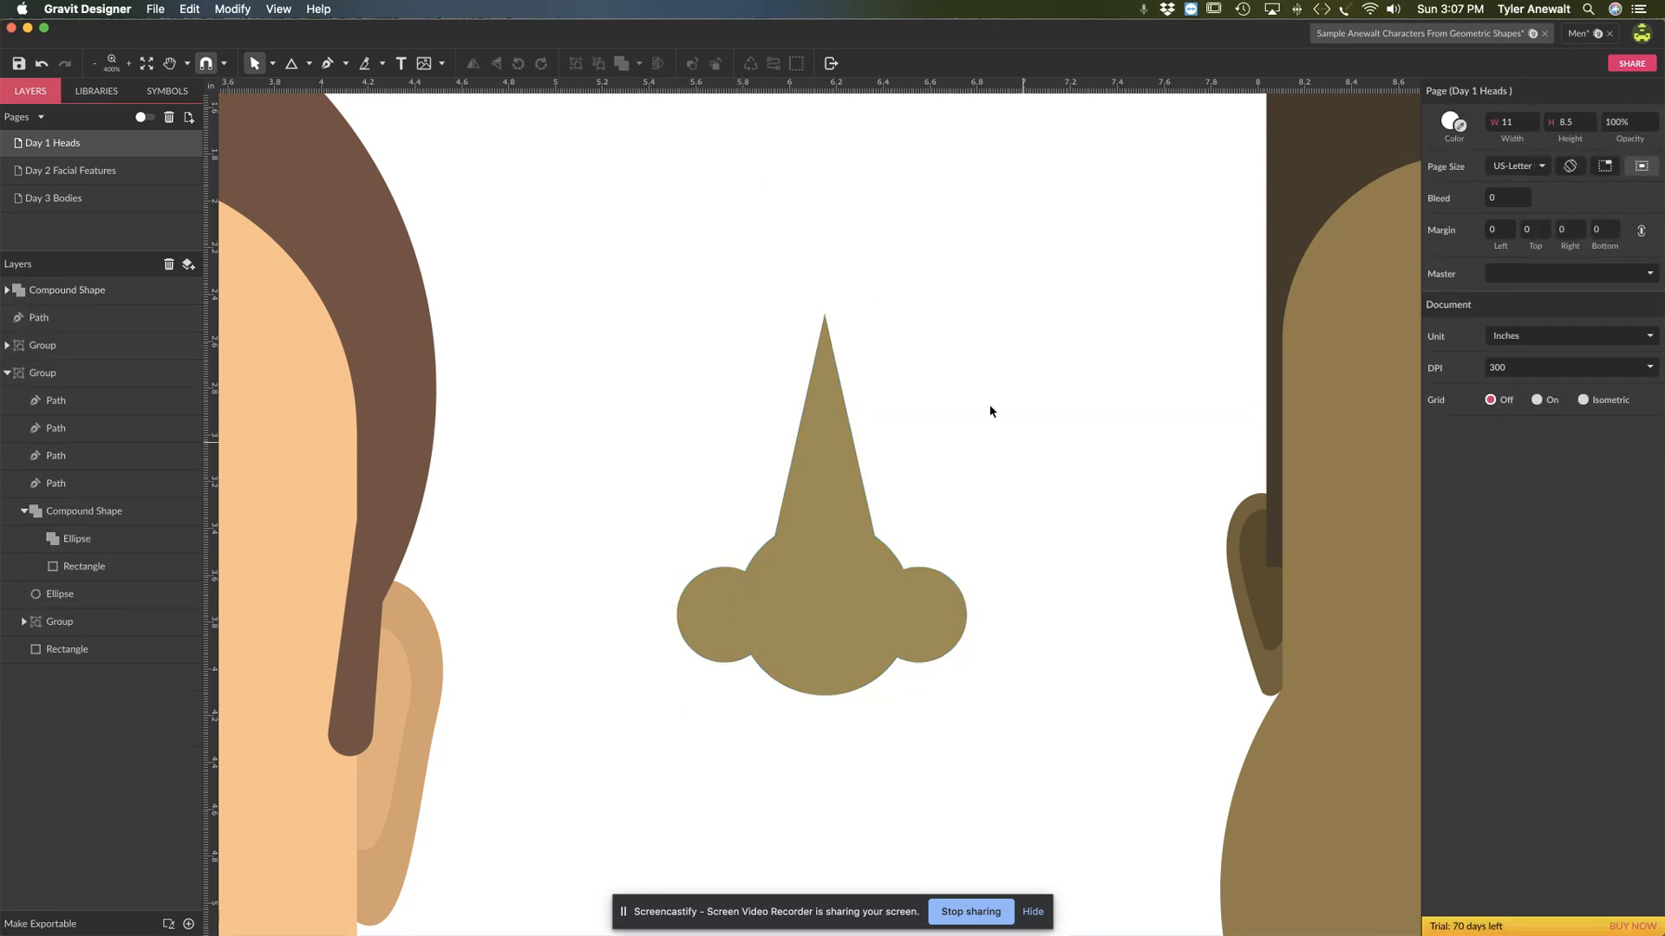
Duplicate the combined nose shape and offset the copy about 0.16 in upward over the original
click(836, 653)
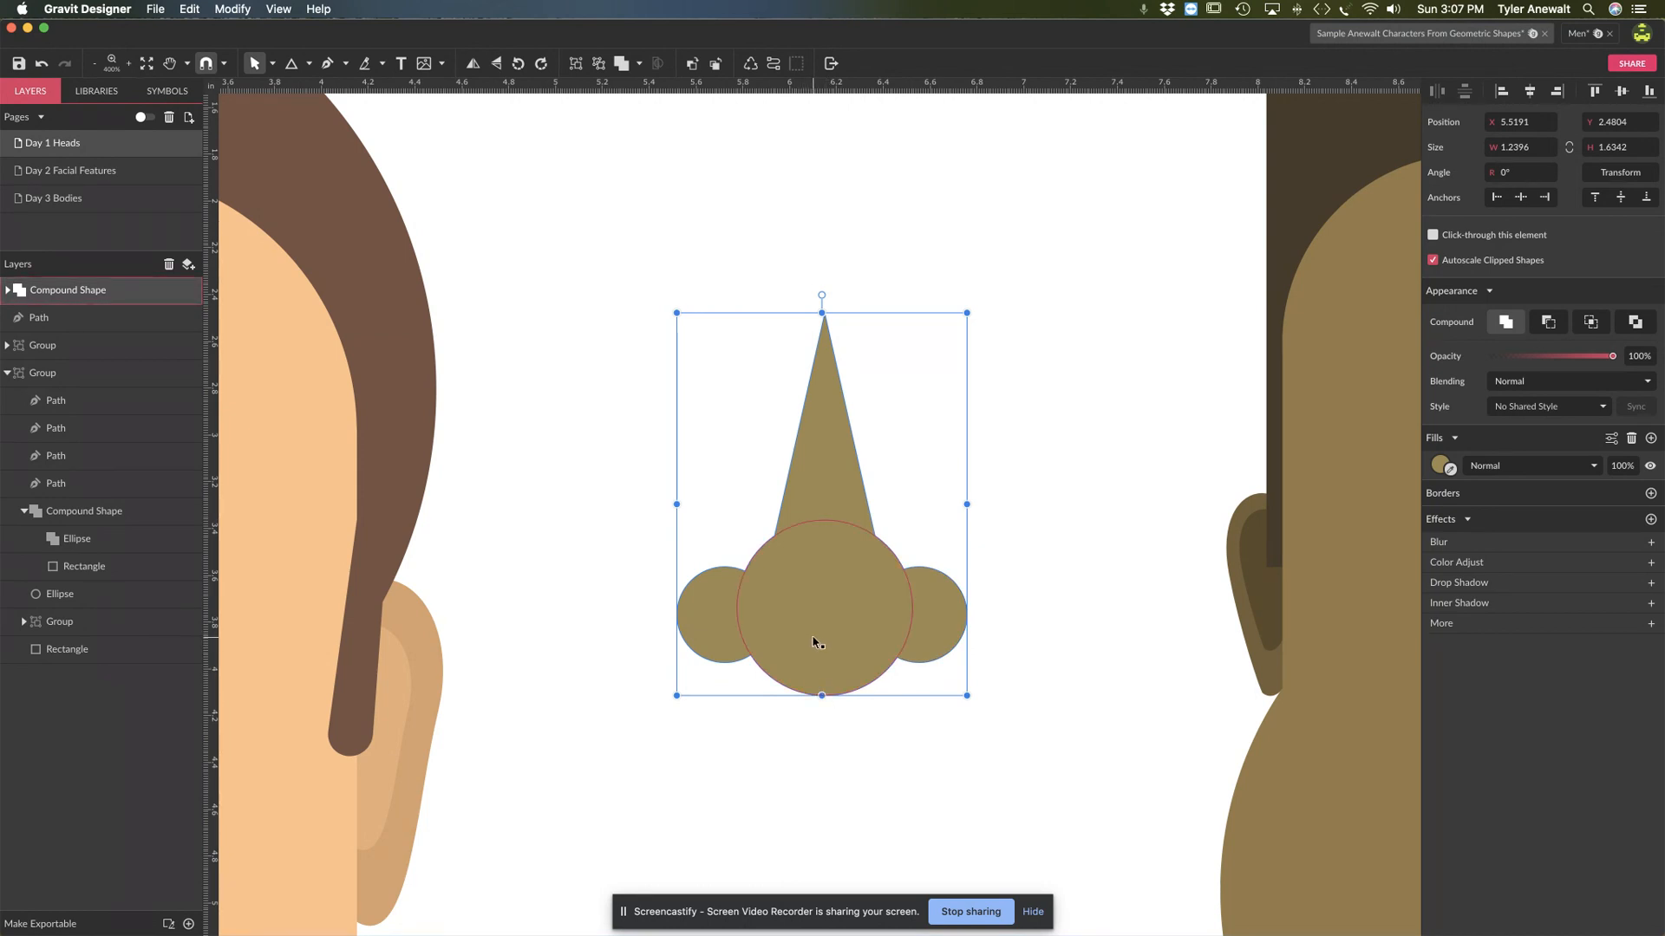
drag(820, 624, 820, 593)
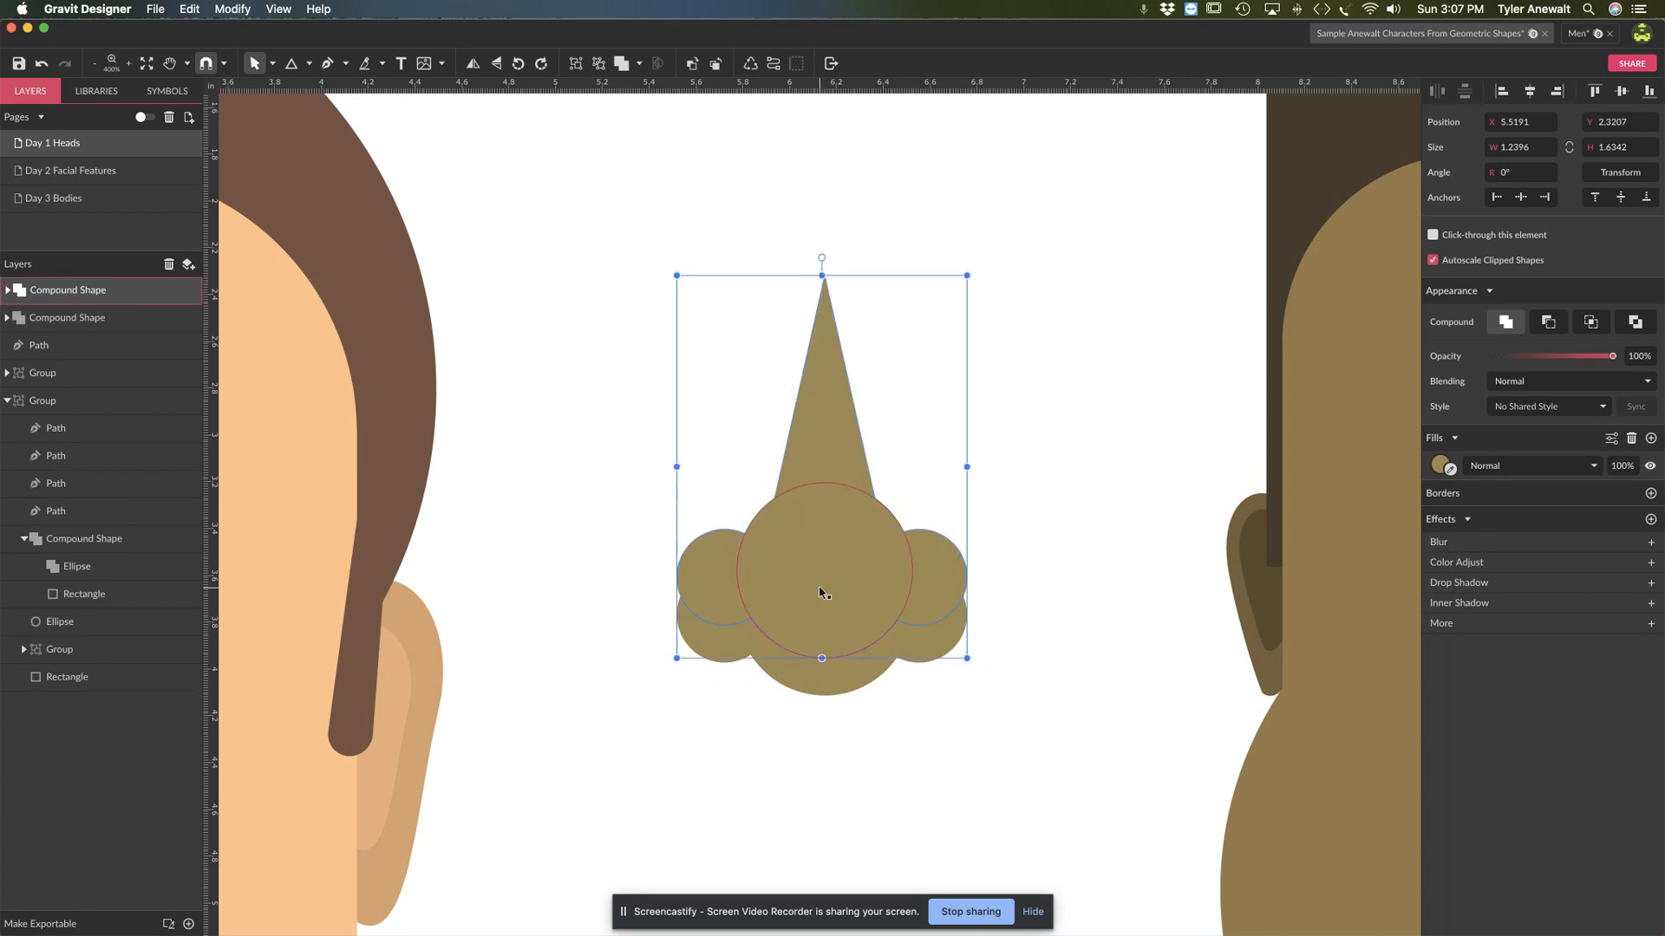
click(933, 747)
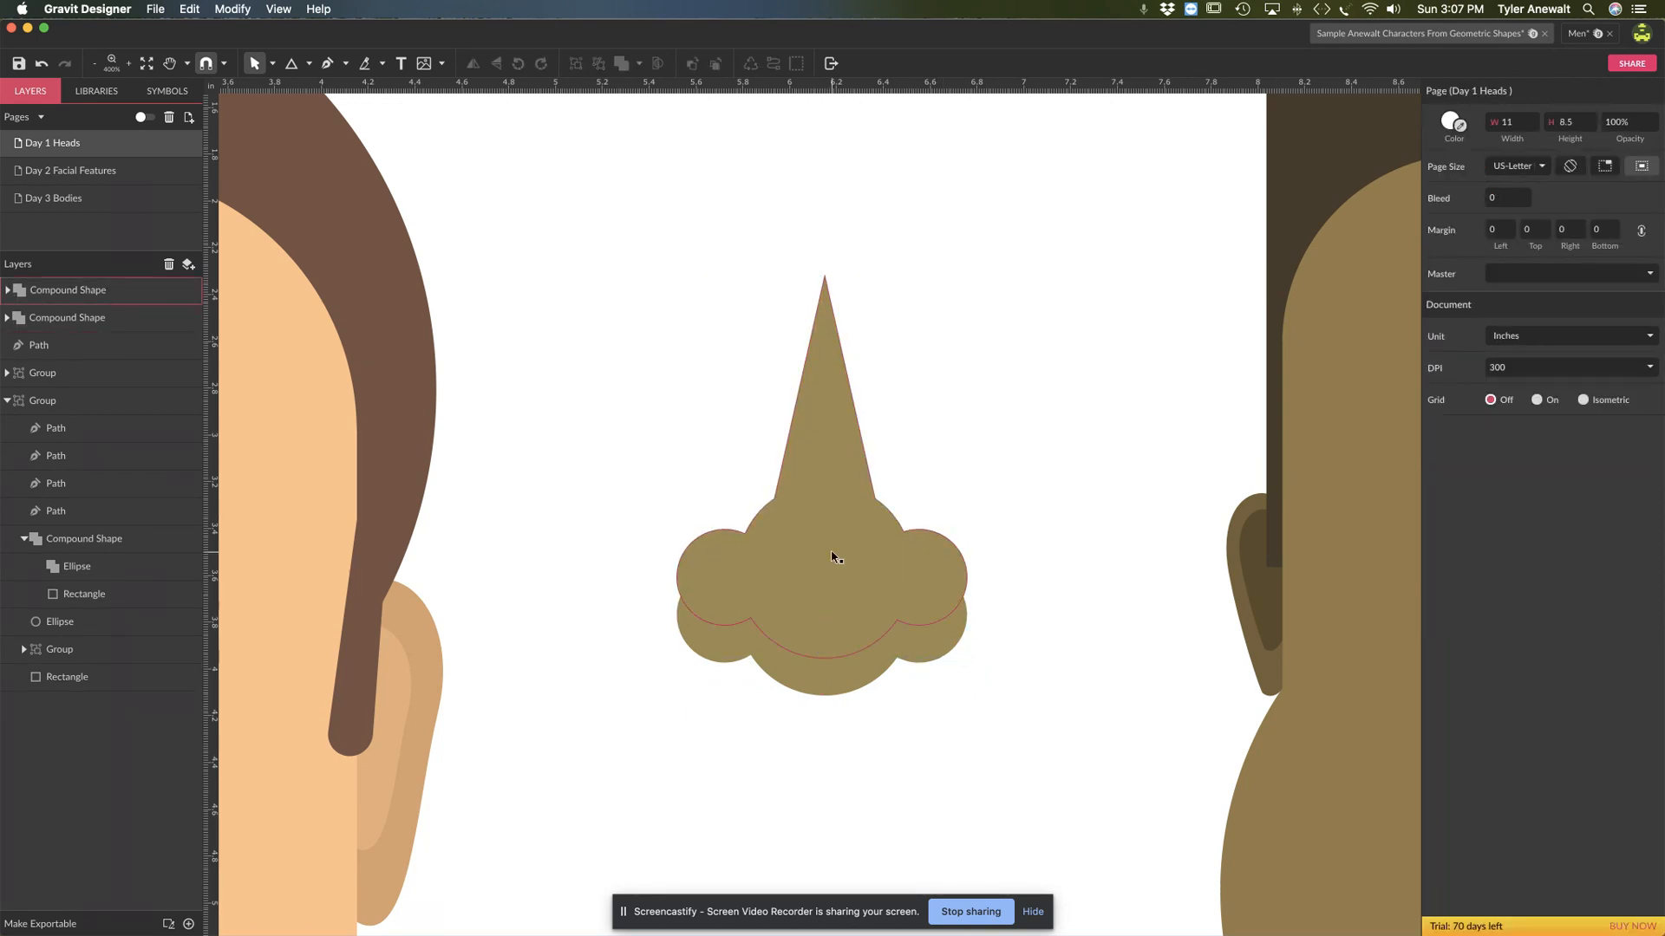
Darken the fill of the lower, rear nose shape to brown #73643C as a shadow
click(815, 690)
click(830, 753)
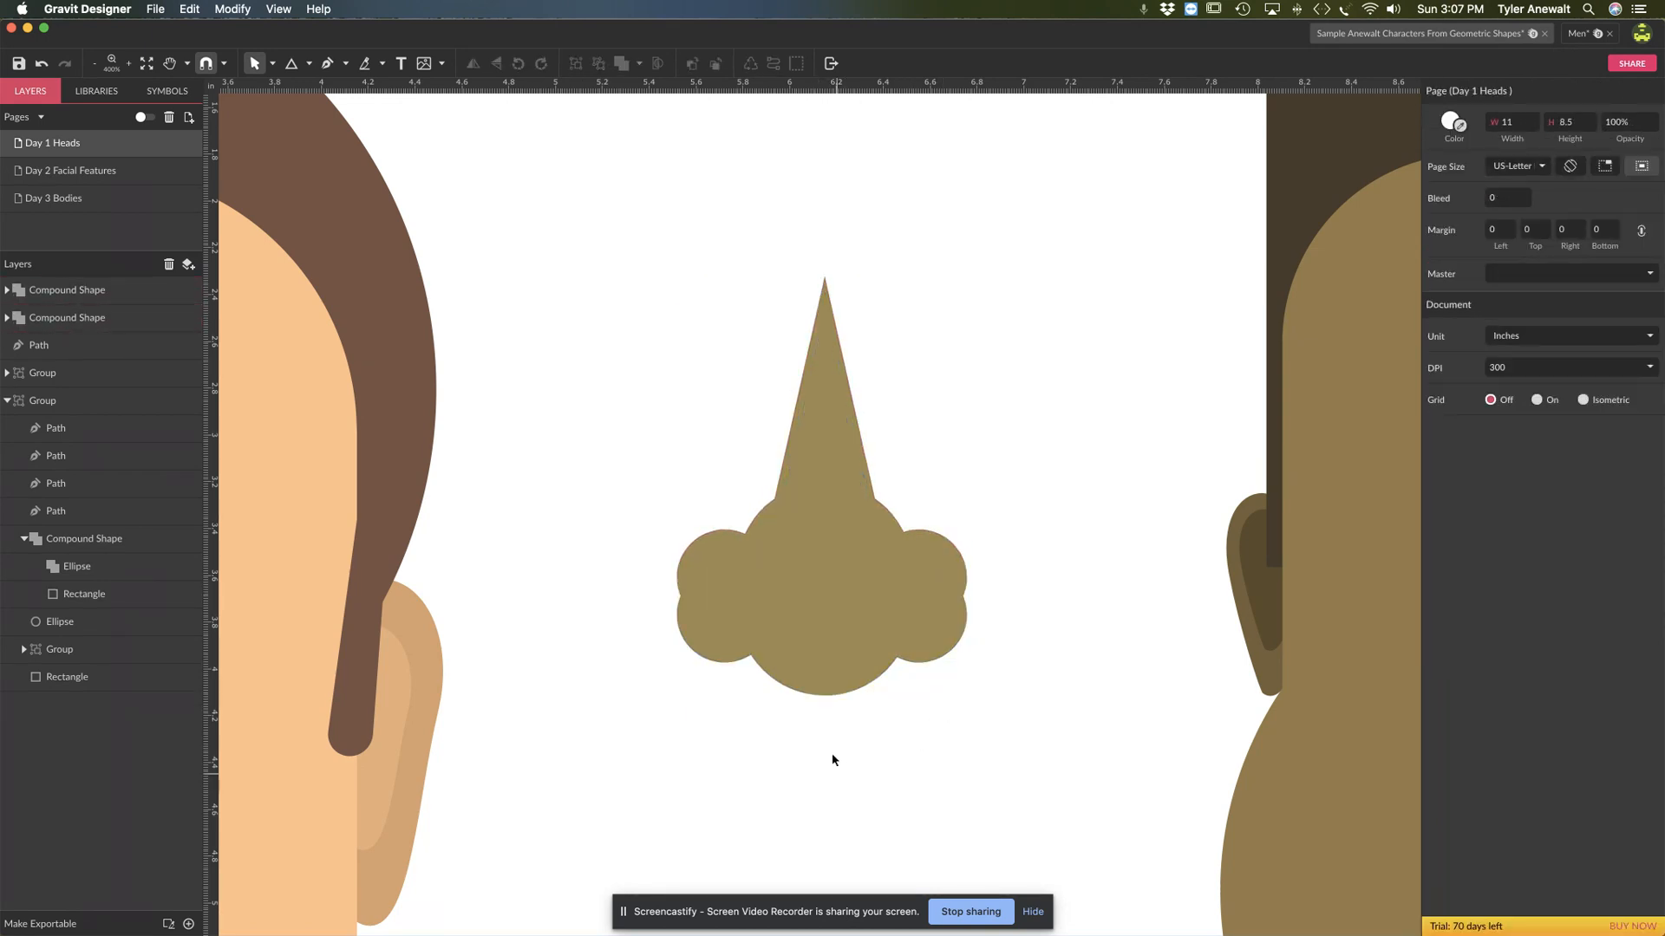
click(827, 684)
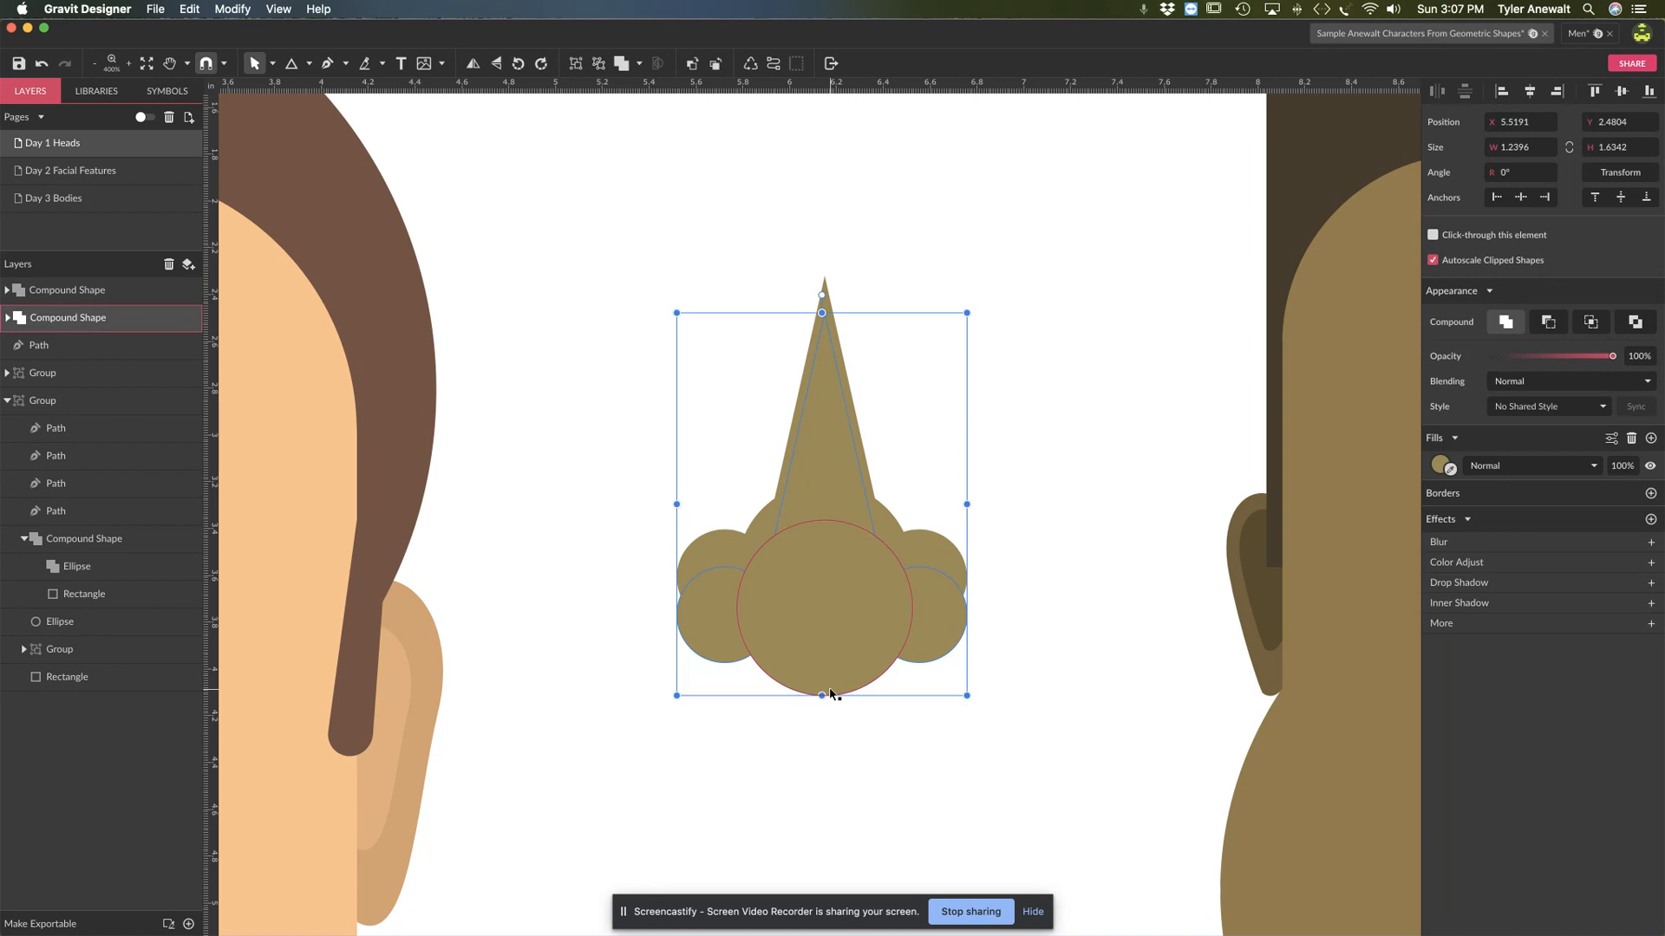
click(1439, 466)
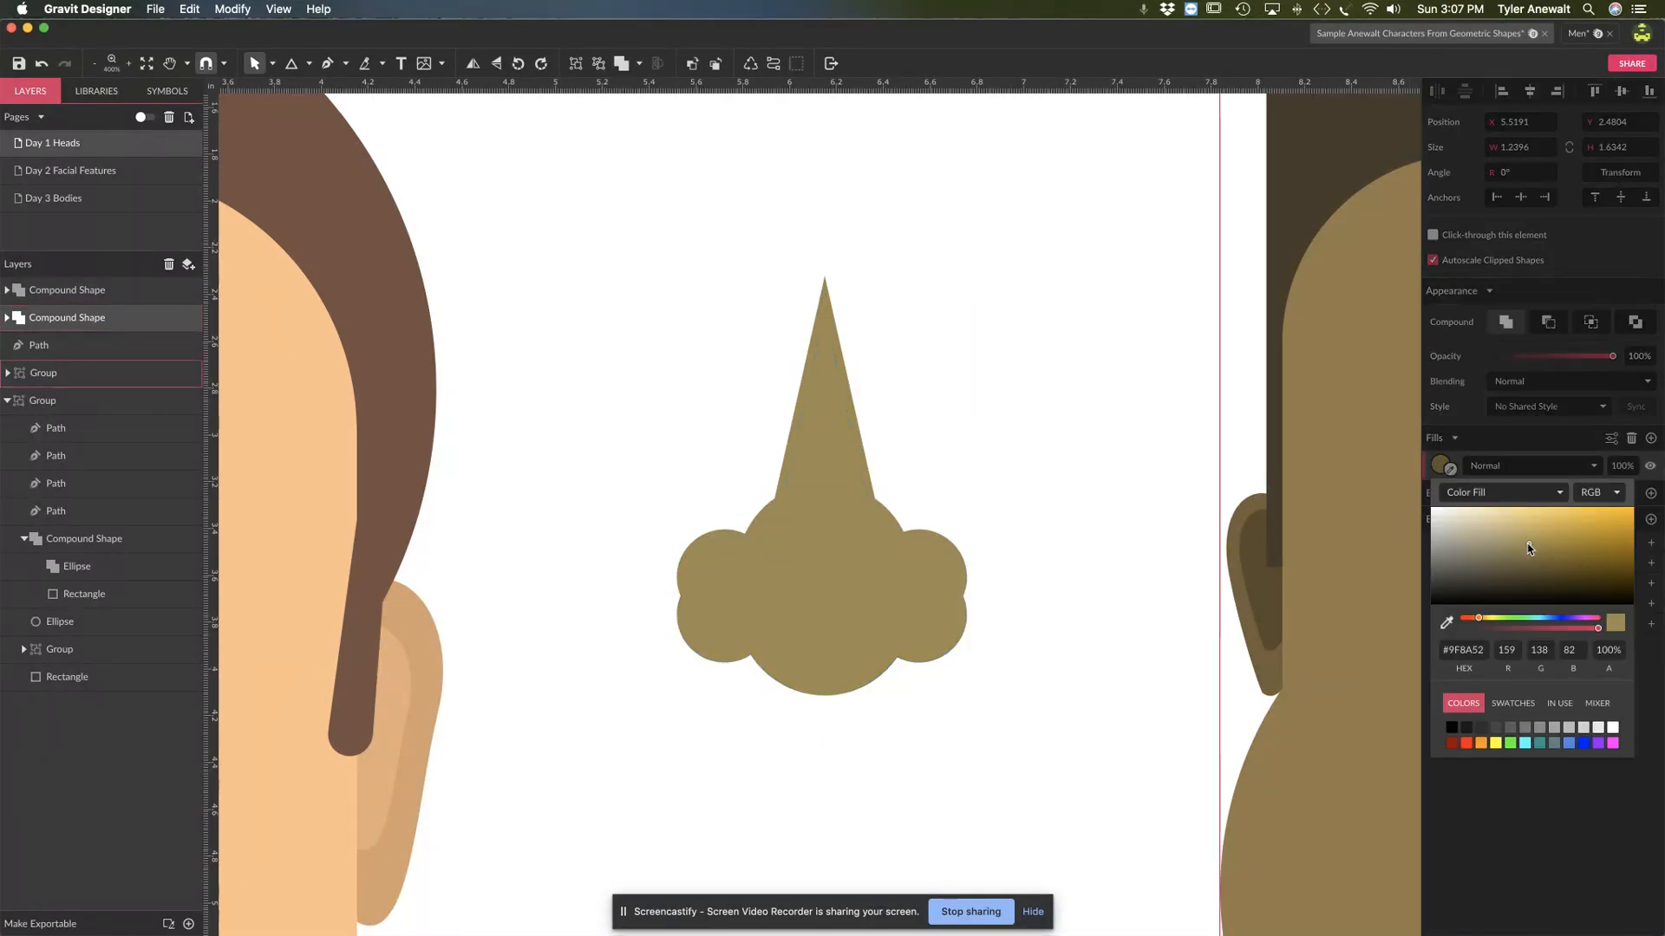
drag(1528, 548, 1530, 566)
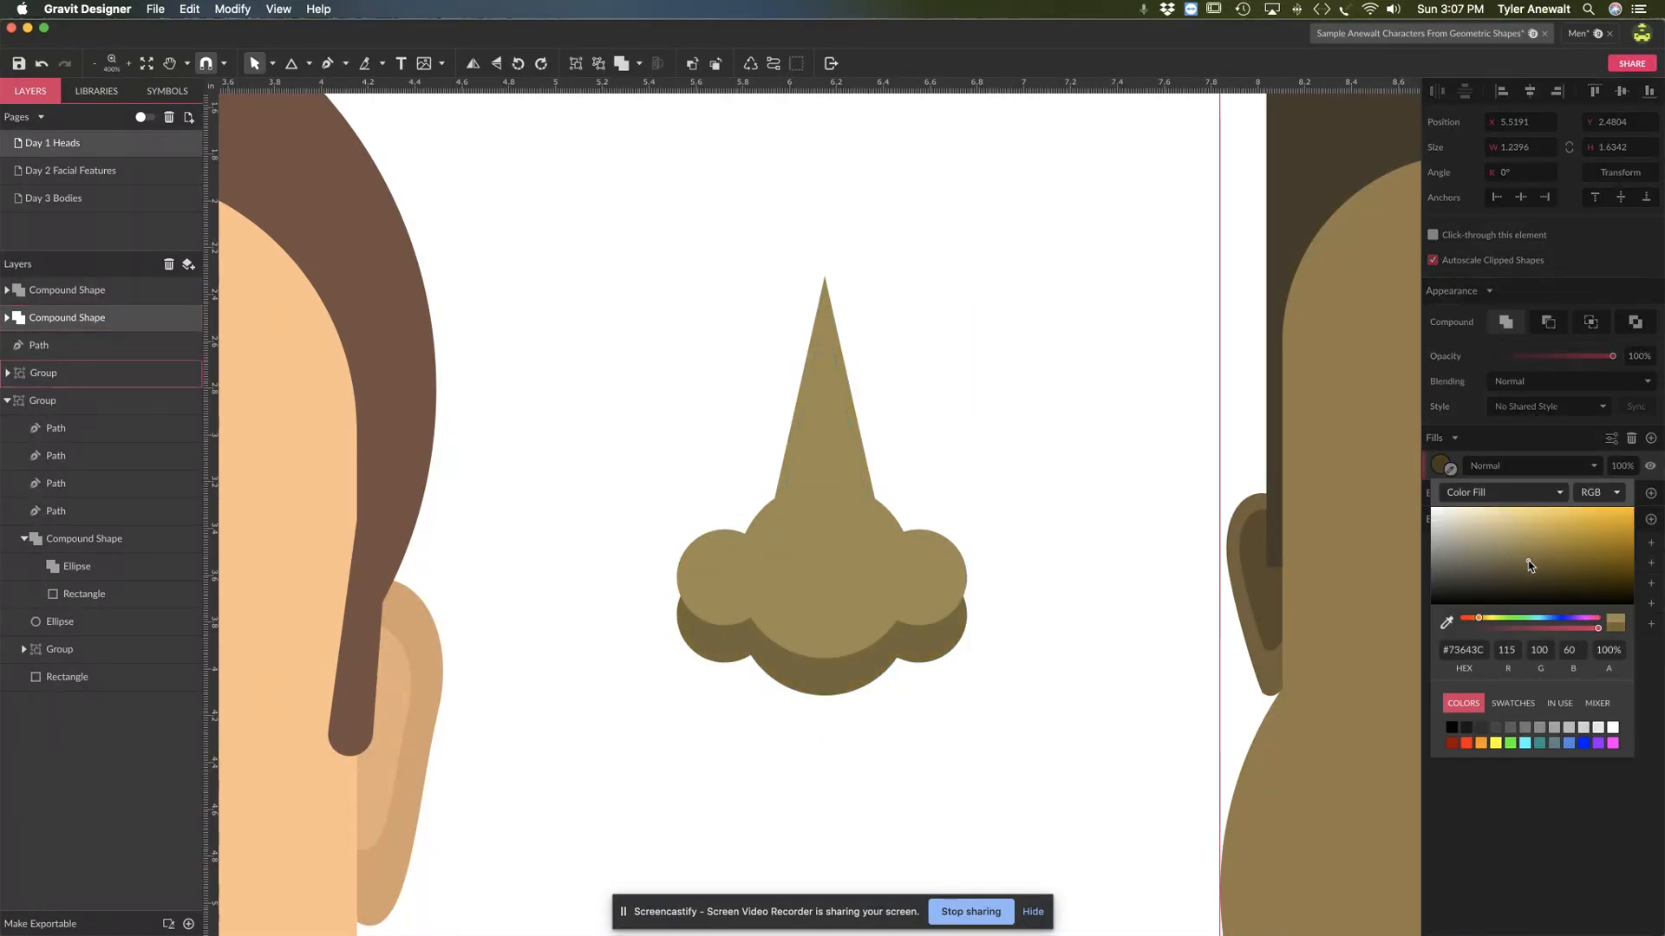
click(1011, 659)
Nudge the lighter front nose shape down about 0.05 in to thin the shadow showing beneath it
click(846, 606)
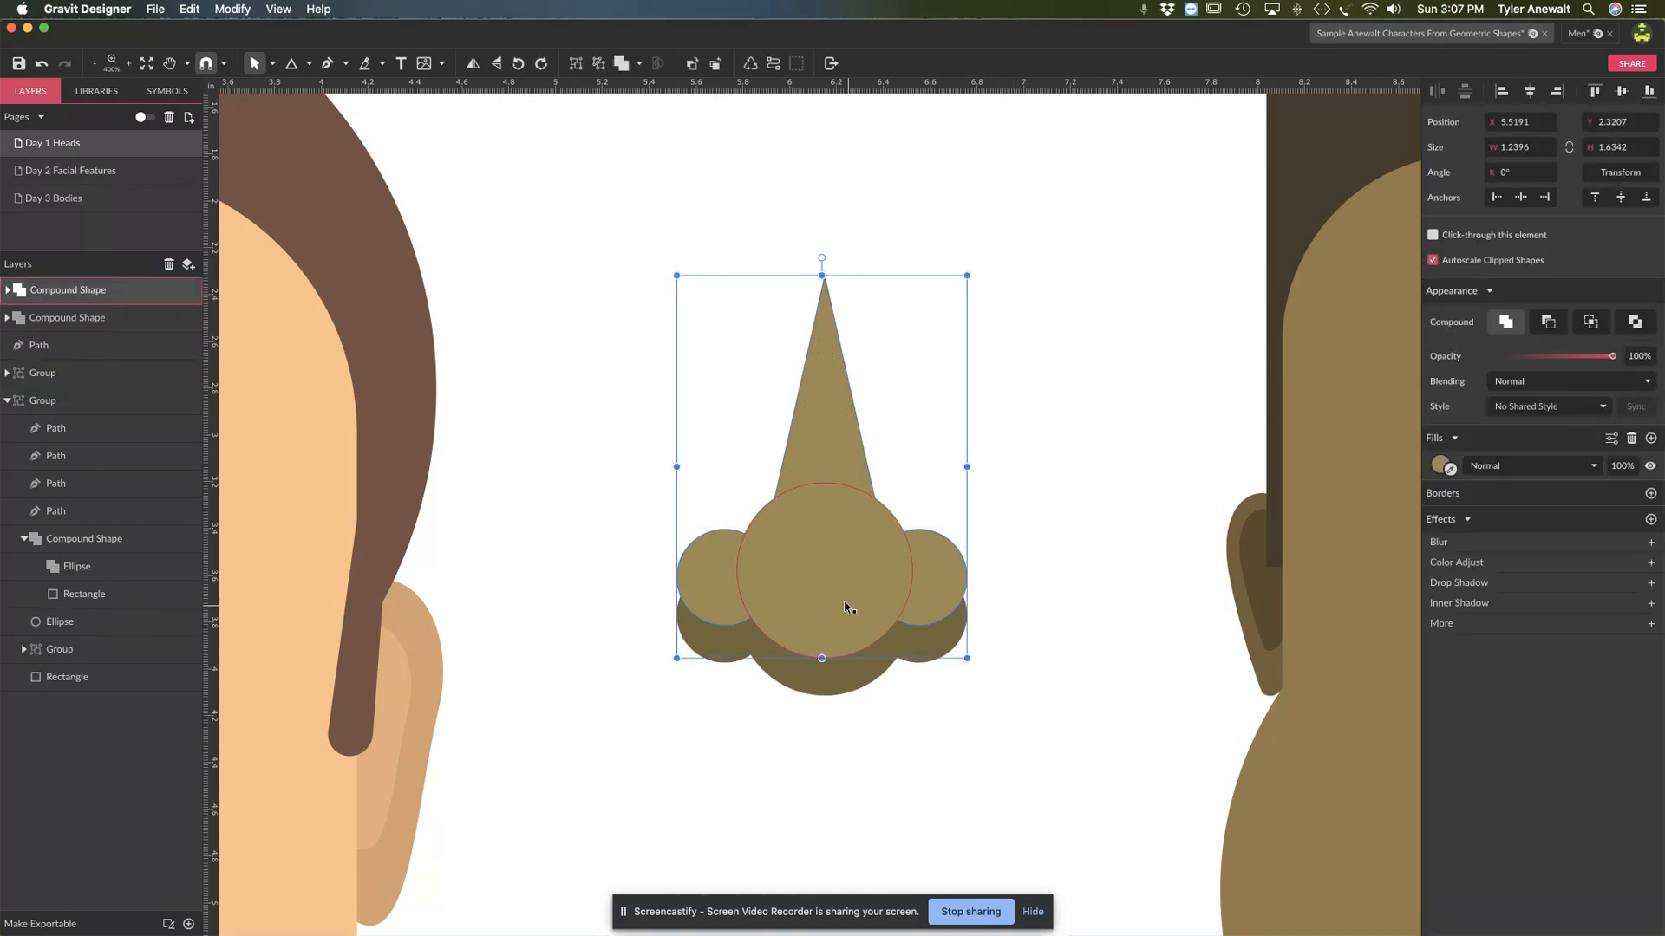
key(Down)
key(Down)
key(Down)
click(1055, 688)
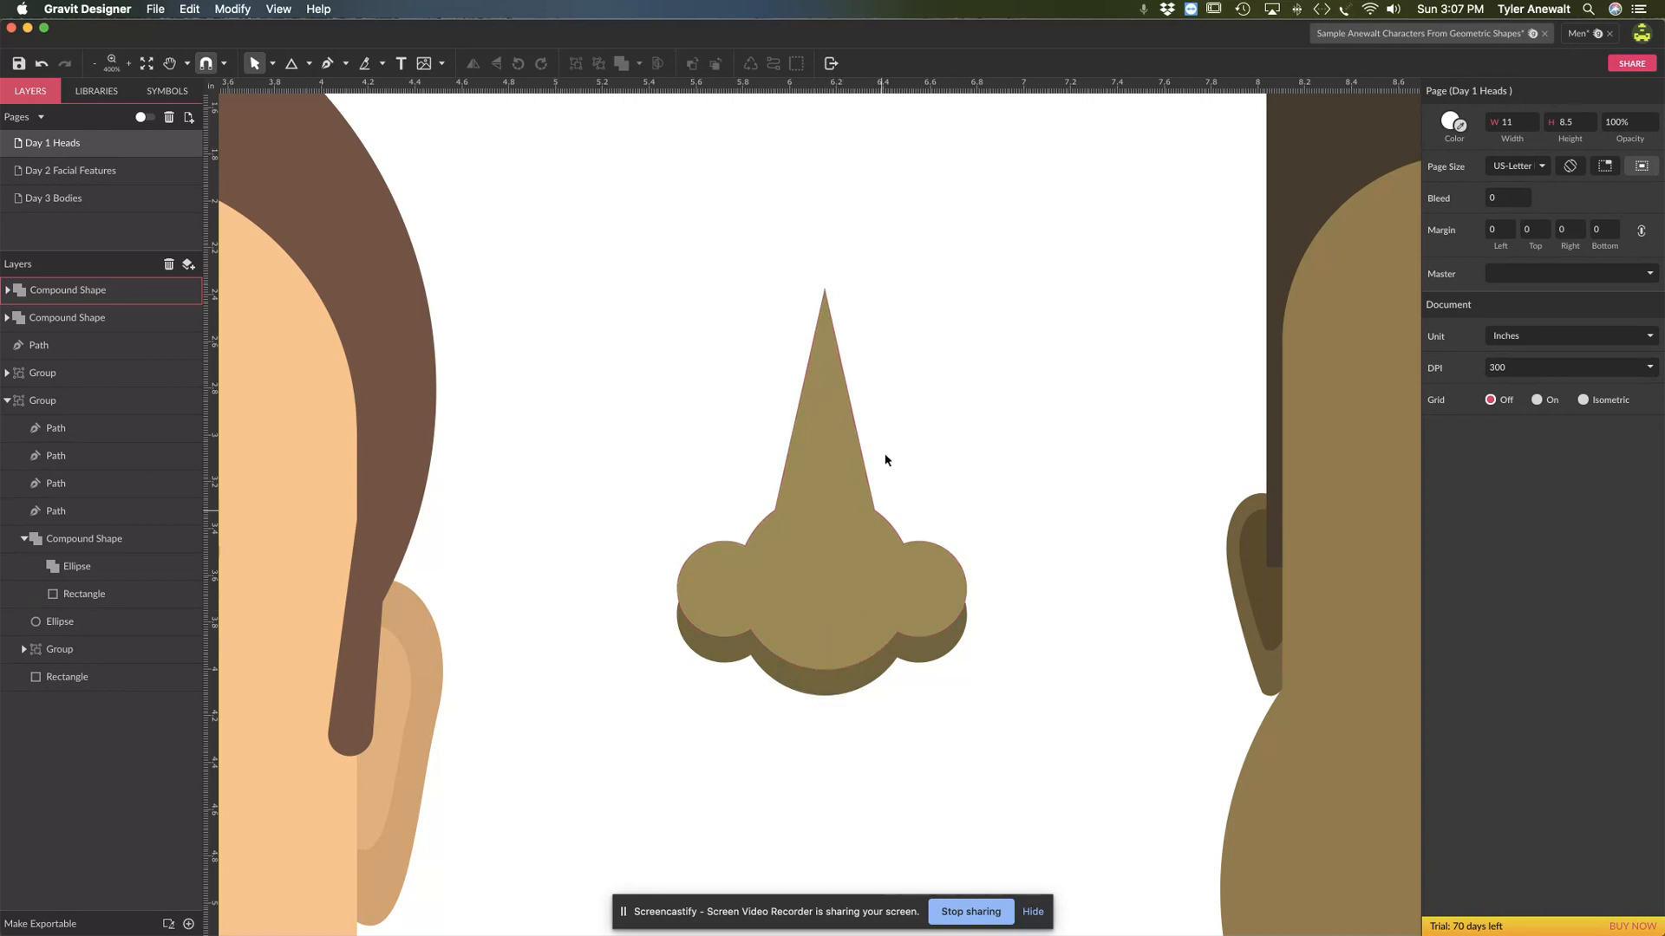
Draw a circle about 0.44 in across beside the nose and duplicate it about 0.09 in to the right
click(309, 65)
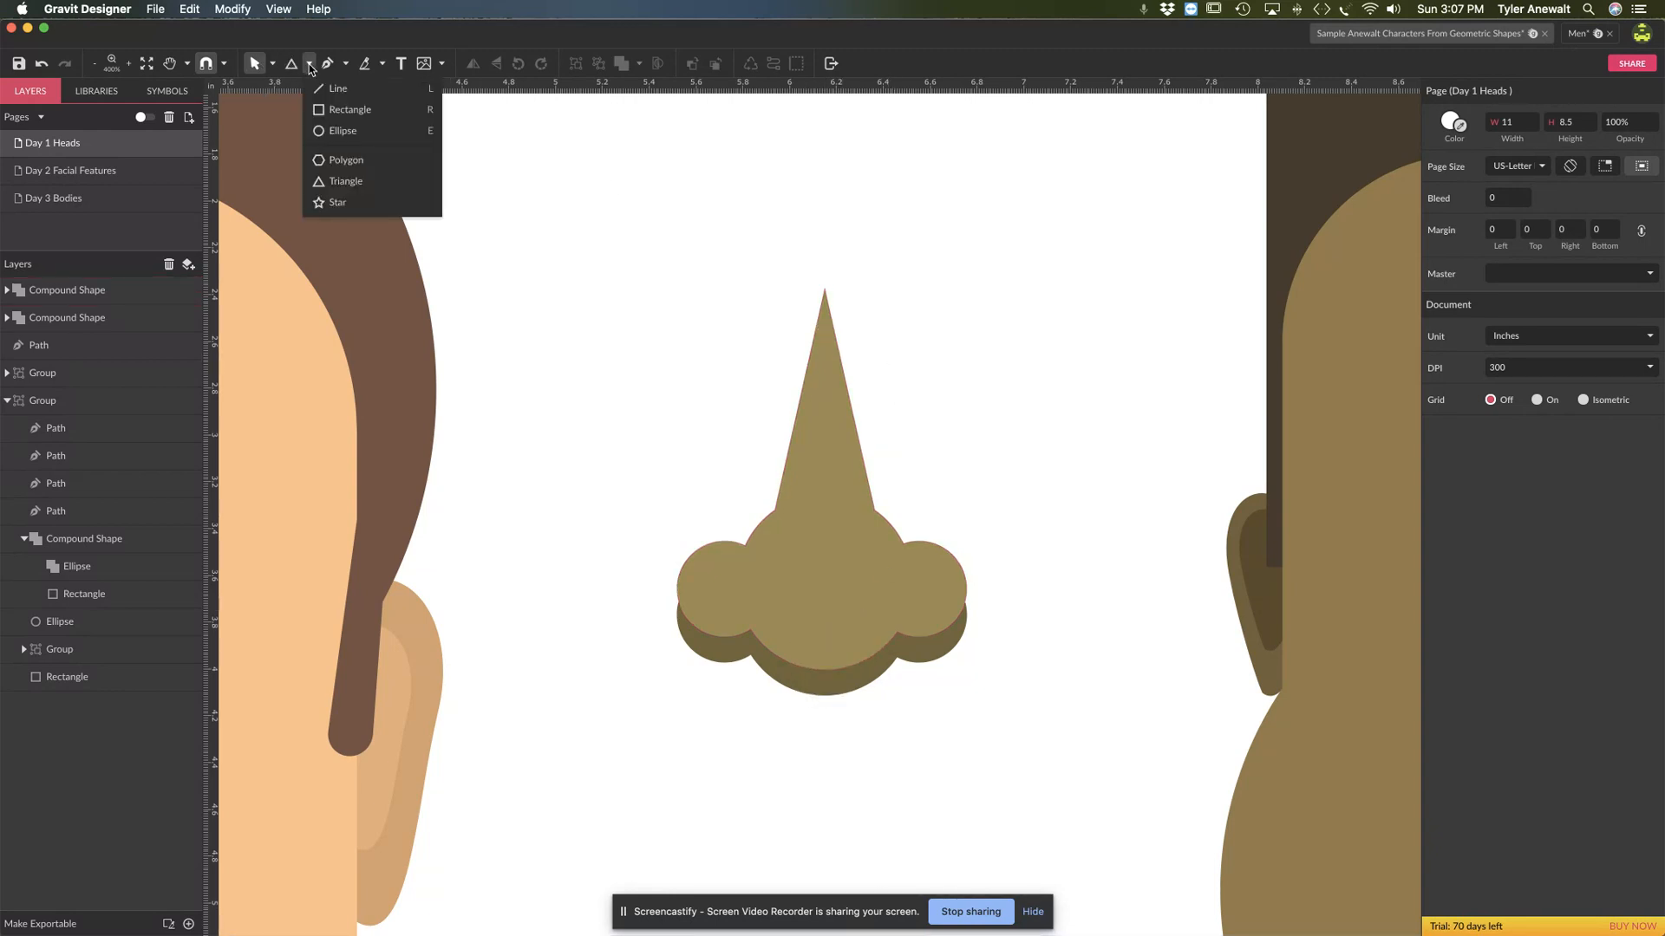
click(339, 132)
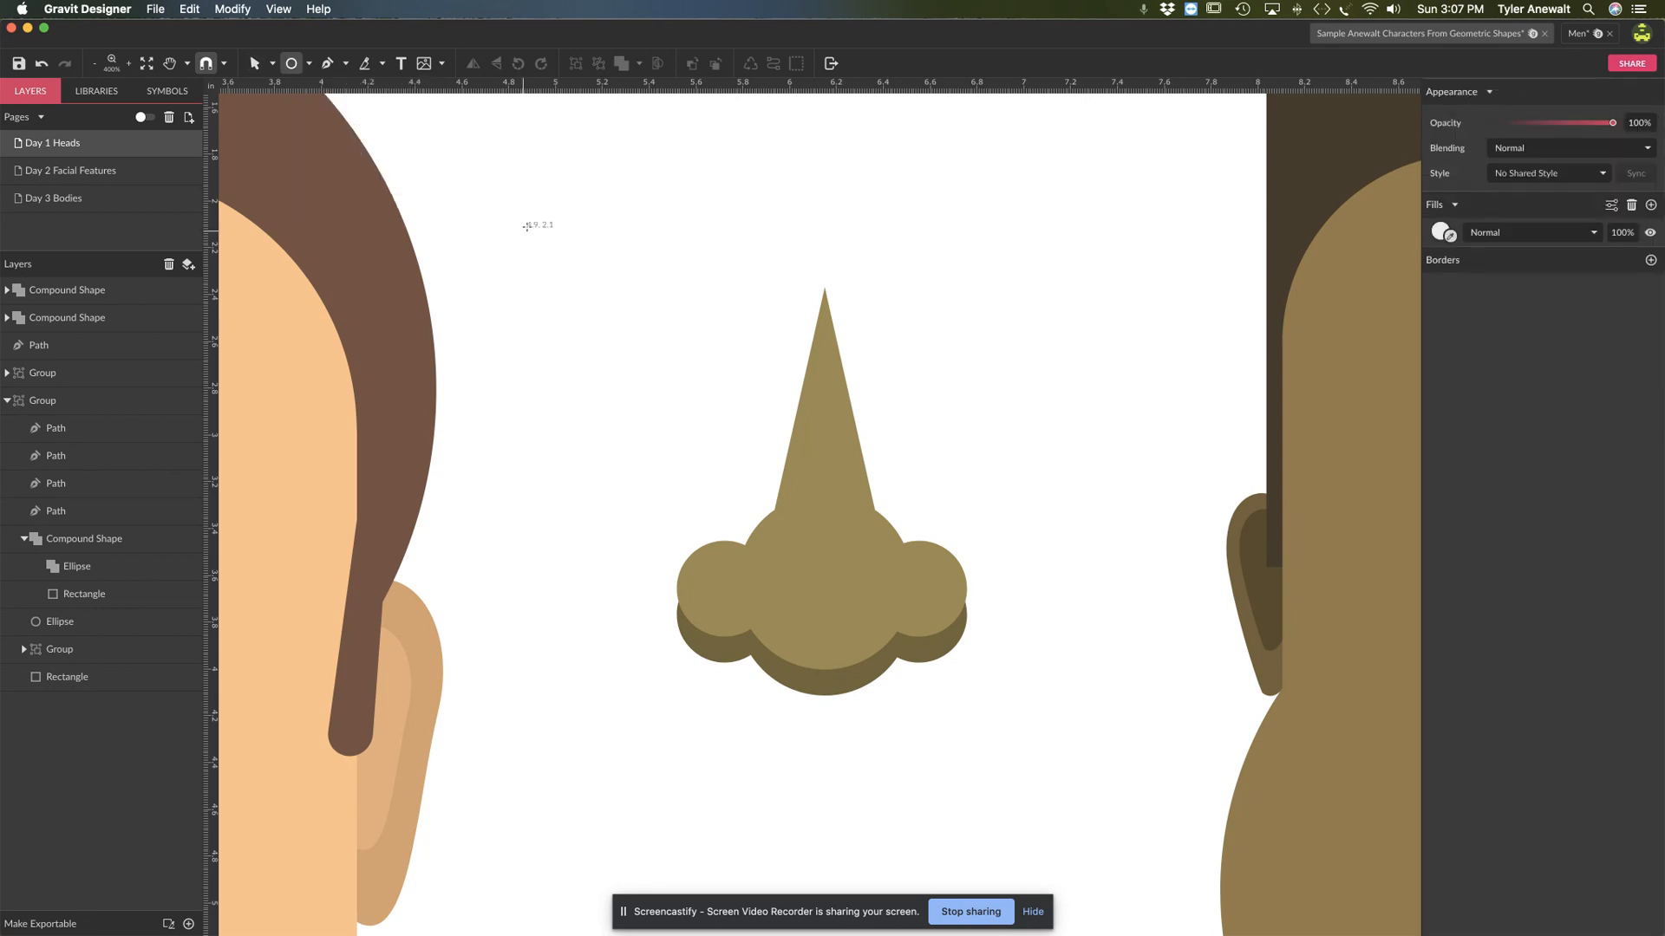
drag(538, 227, 624, 333)
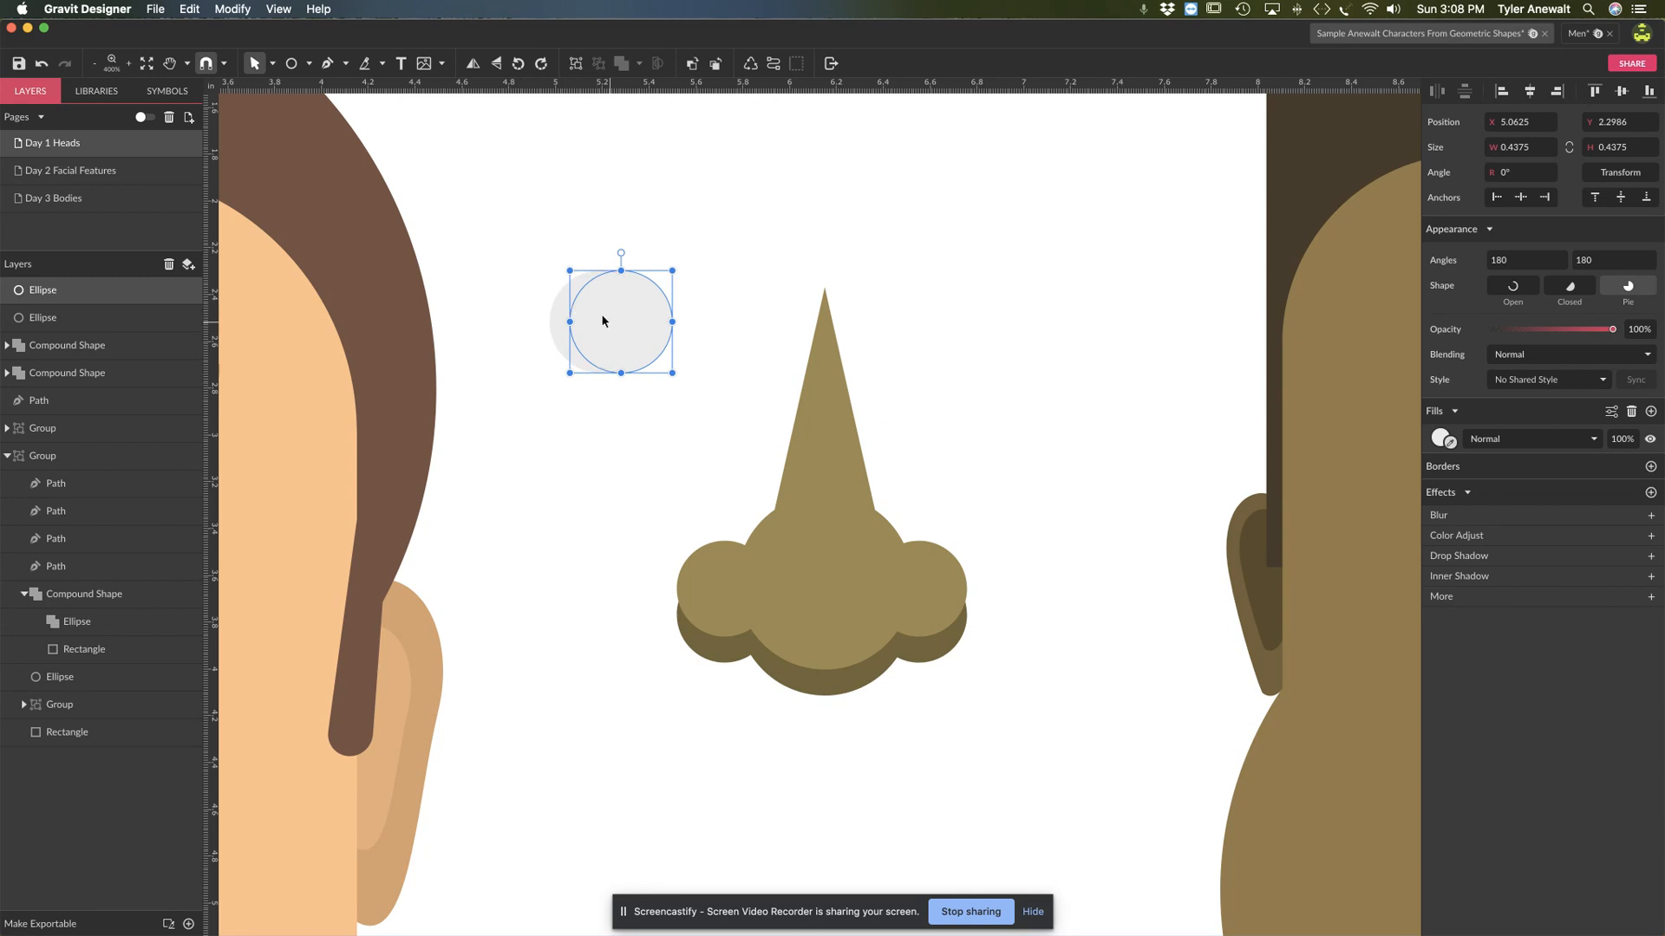
Subtract the front circle from the one behind it to form a thin crescent
drag(557, 242, 612, 358)
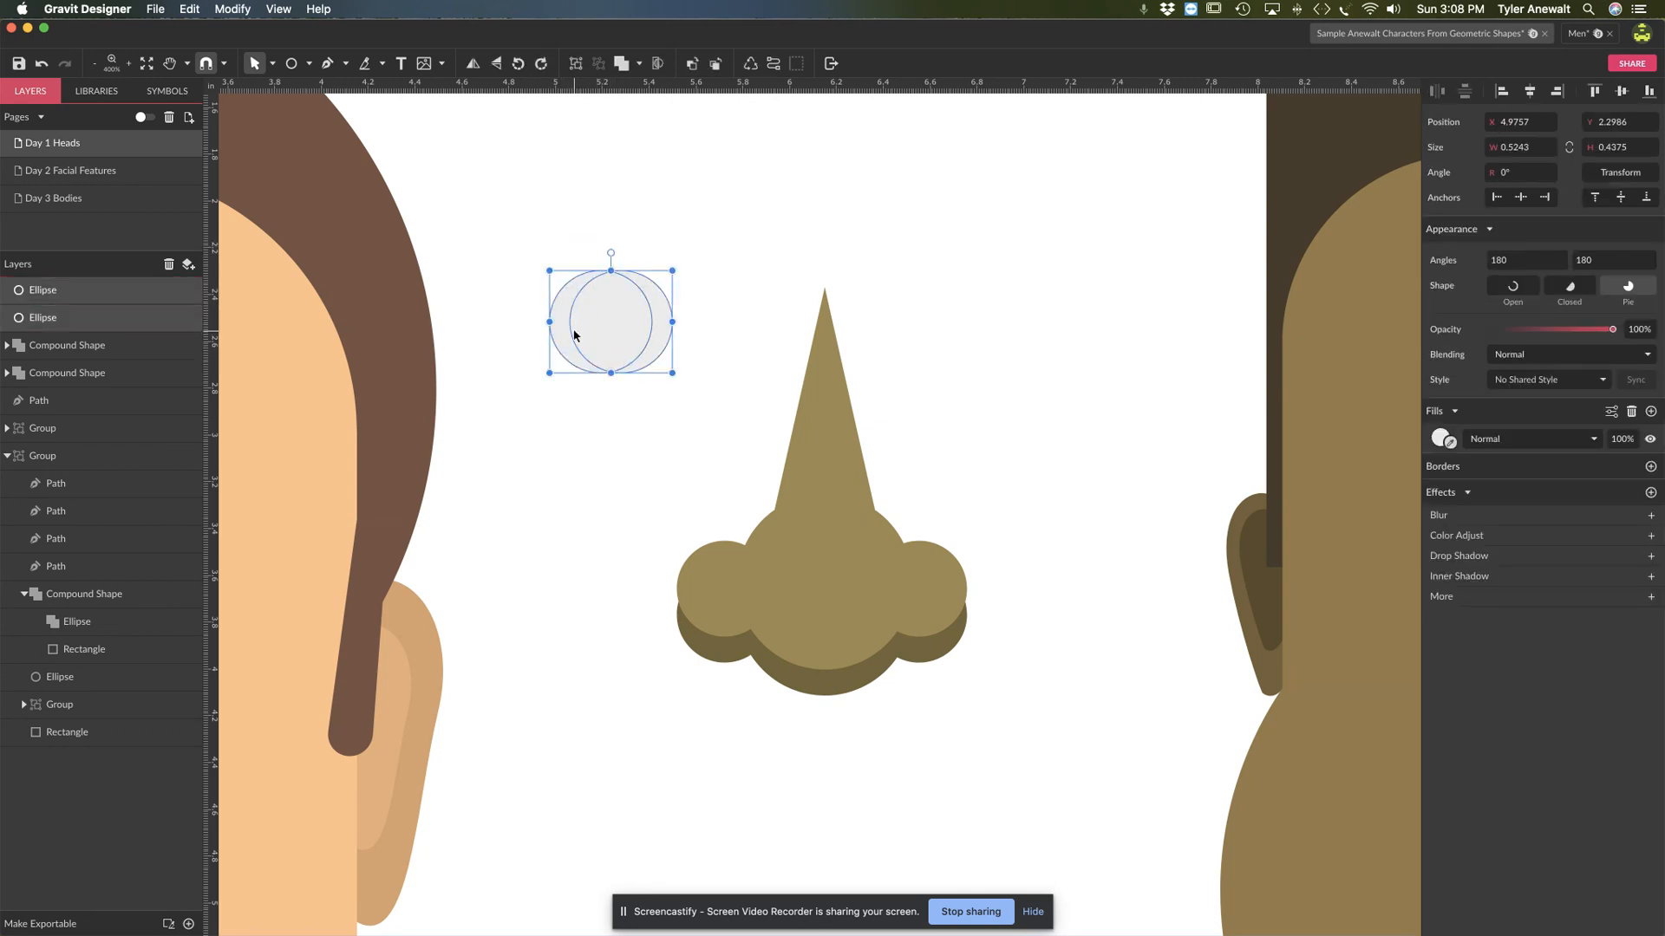
click(639, 63)
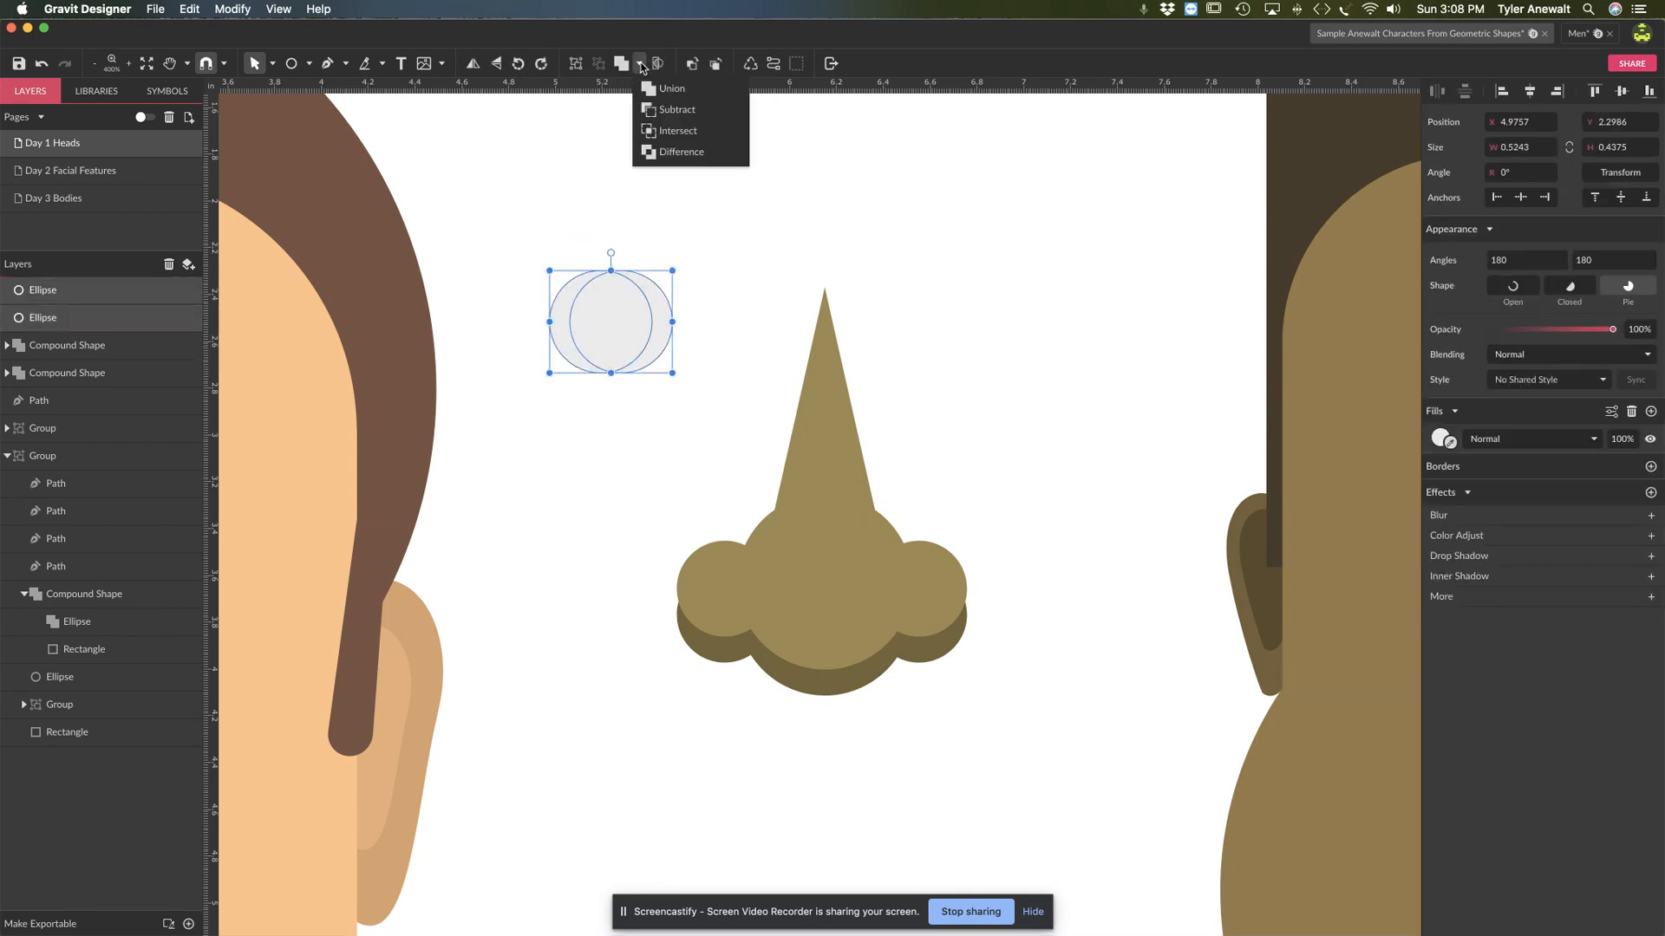
click(672, 111)
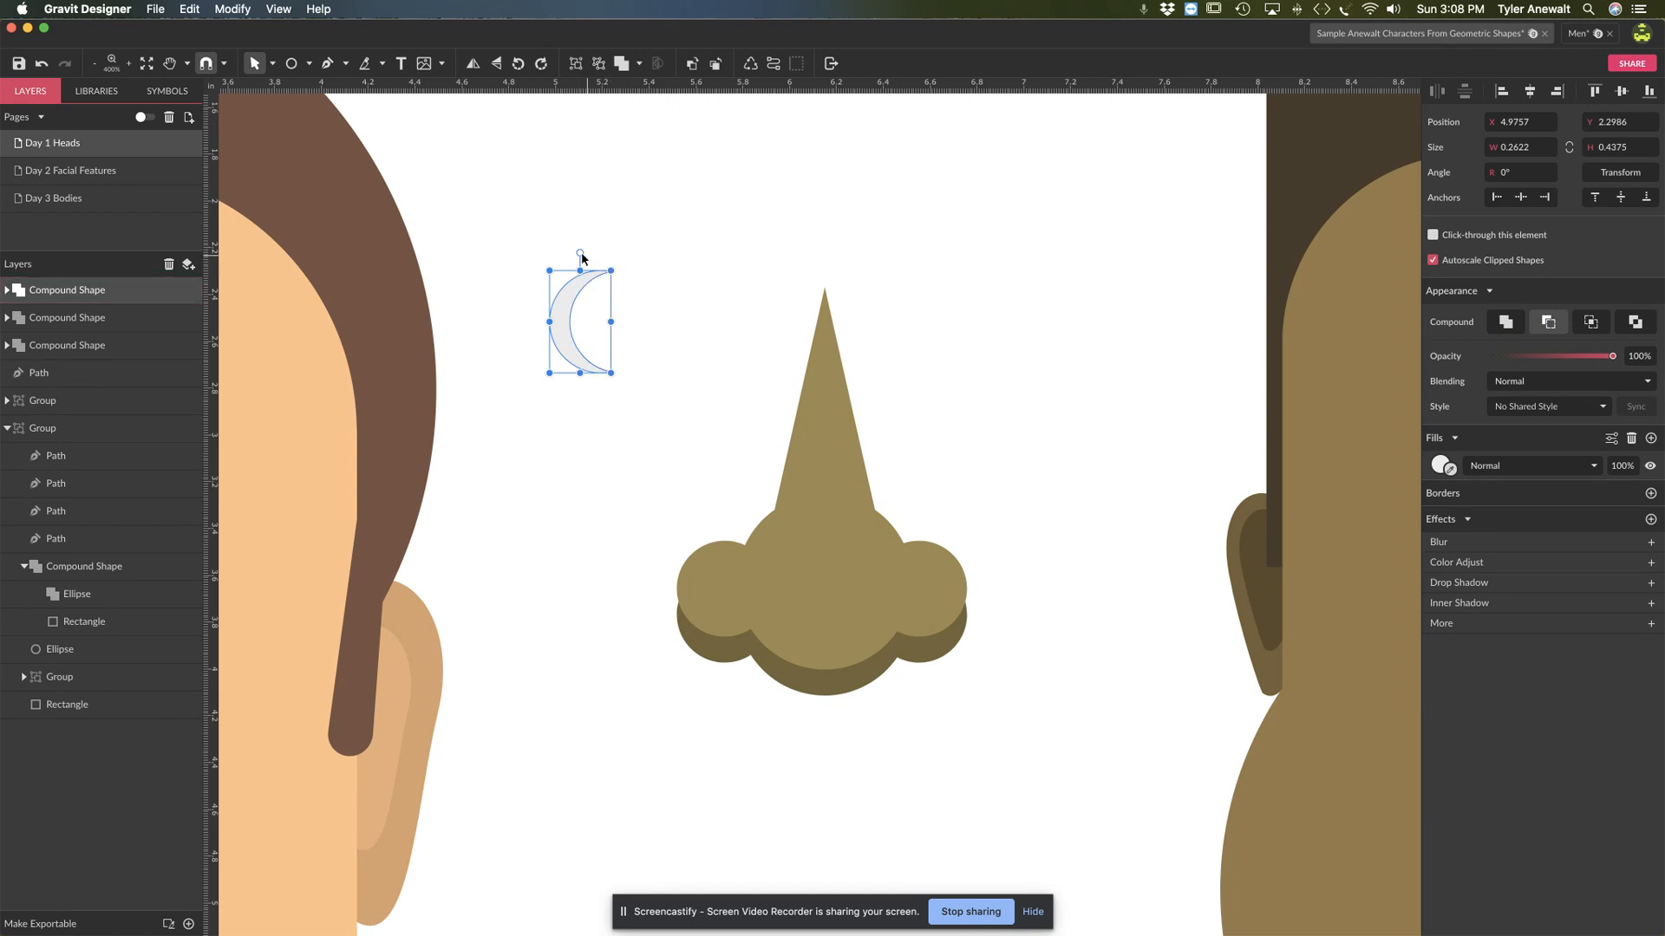
Rotate the crescent counterclockwise so its opening faces up and right, and fill it with white
mouse_move(580, 254)
mouse_down()
mouse_move(574, 272)
mouse_move(580, 259)
mouse_up()
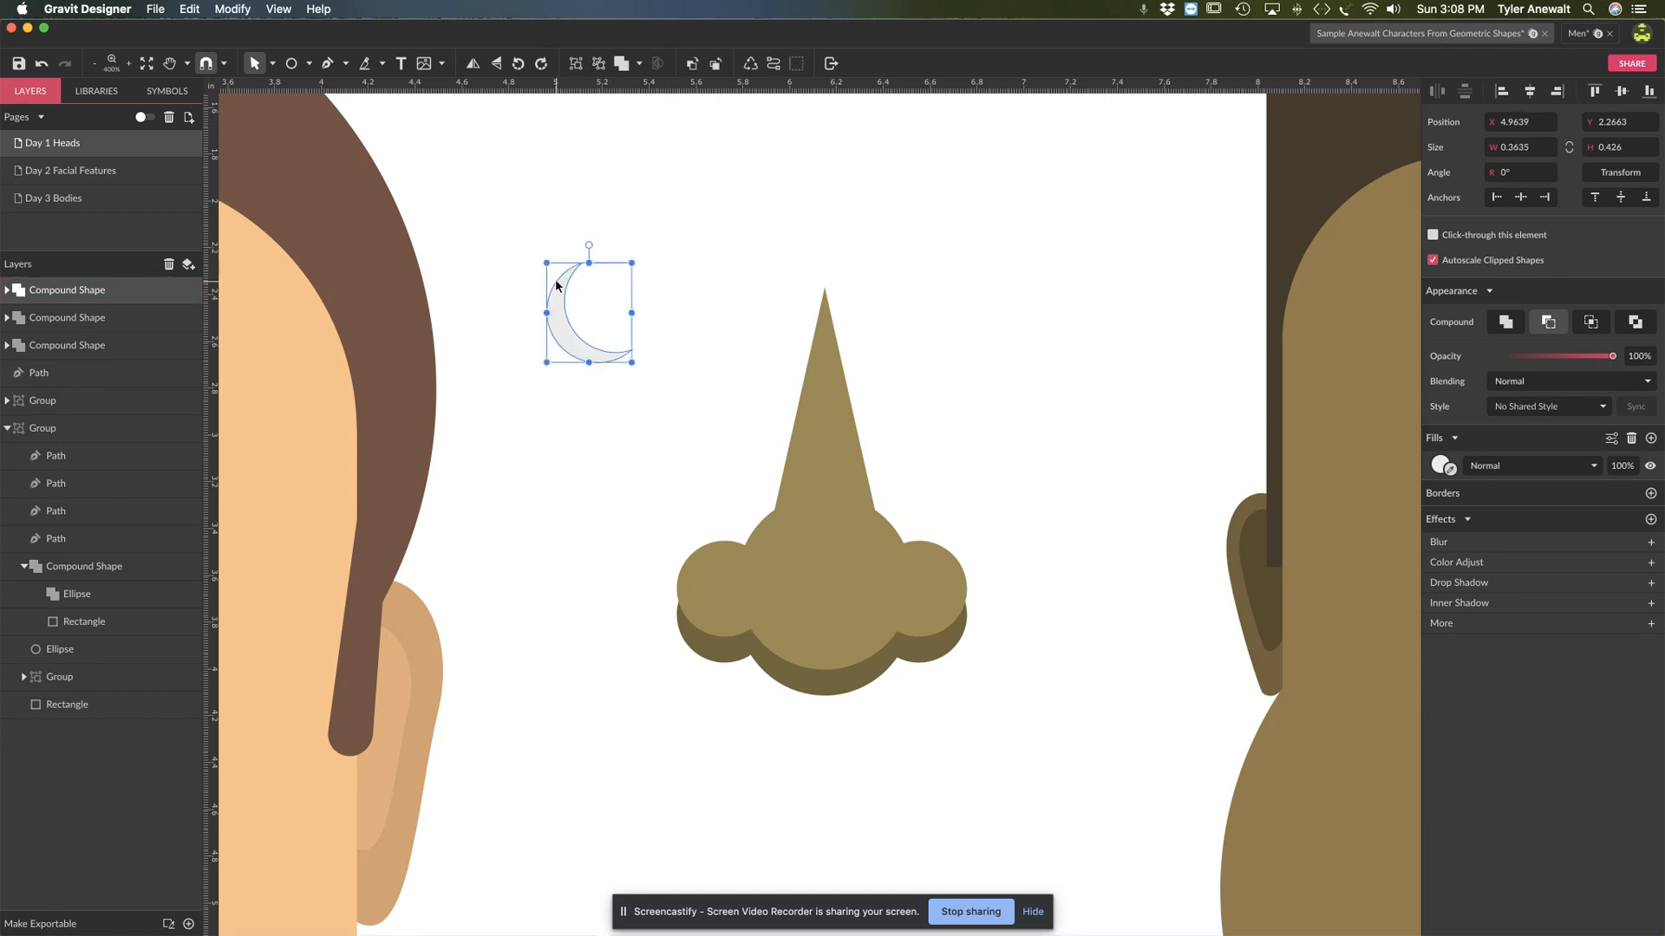
click(1440, 468)
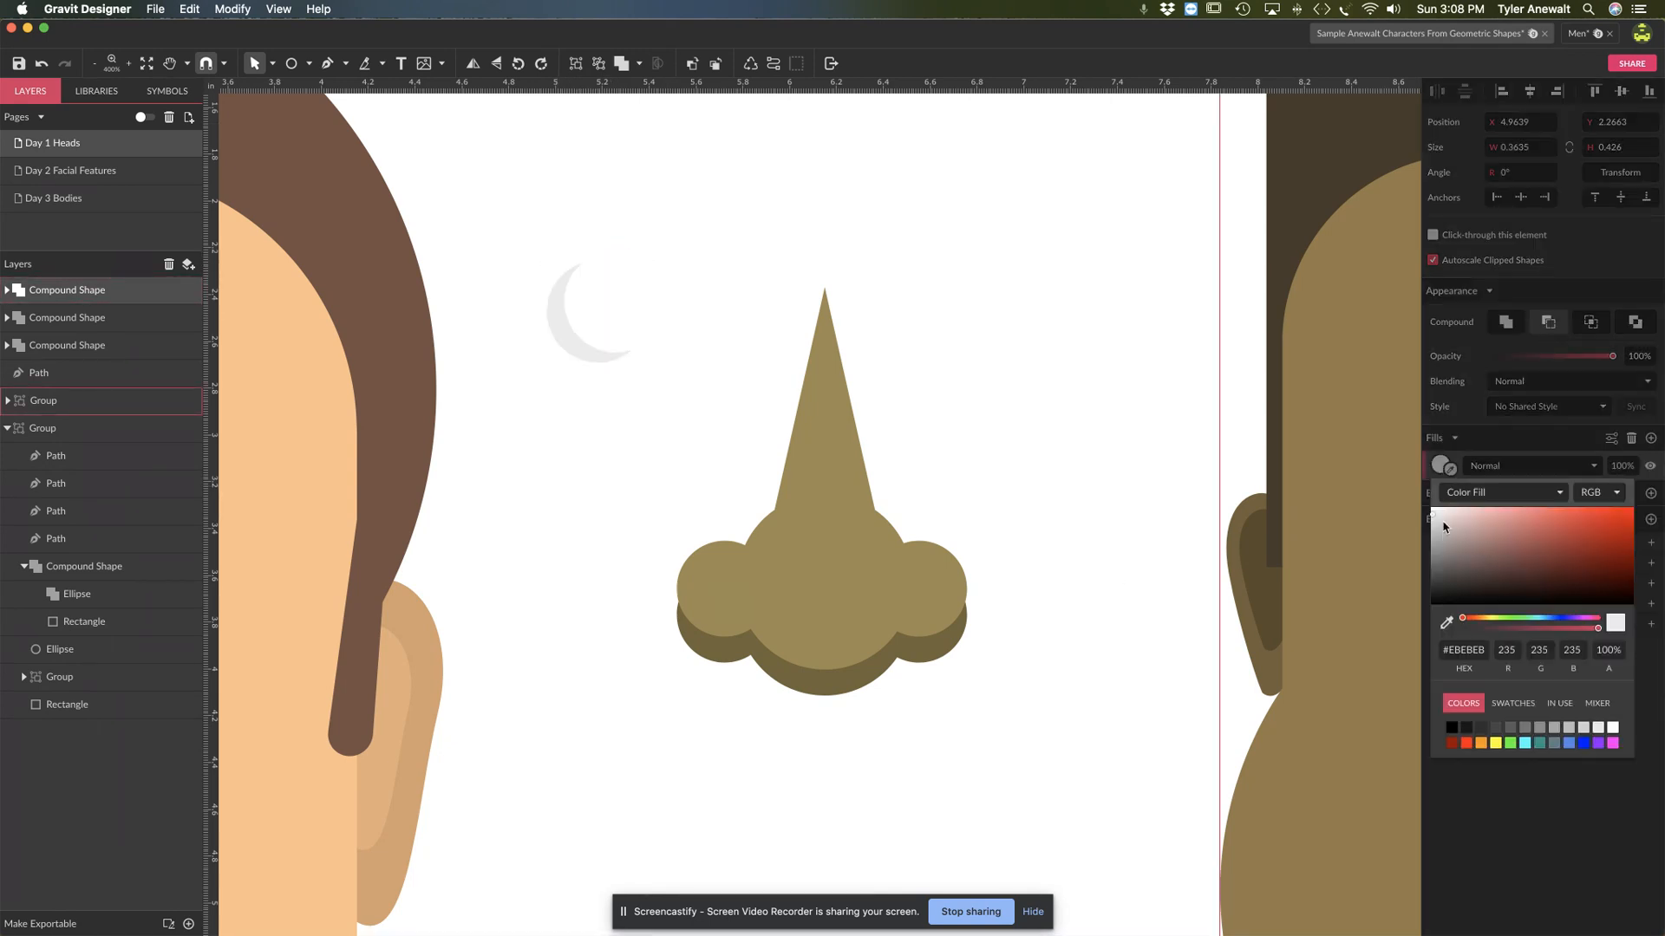
drag(1437, 519, 1381, 470)
Place the white crescent on the left side of the nose's large circle as a highlight
click(583, 285)
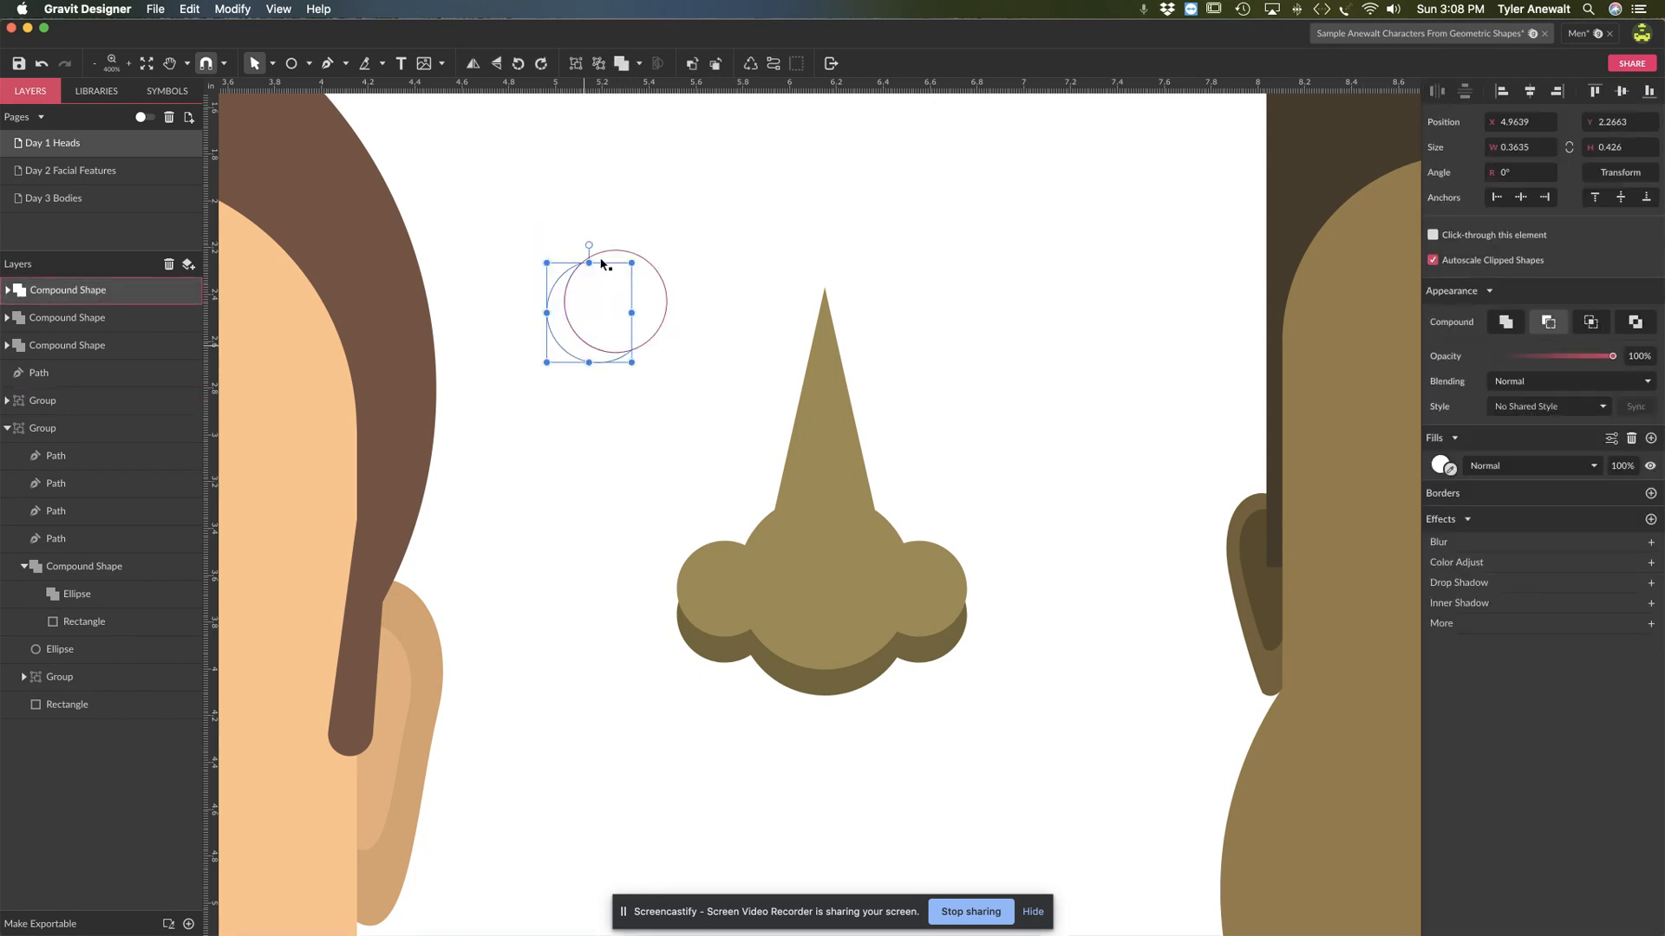
drag(631, 263, 777, 614)
click(1037, 513)
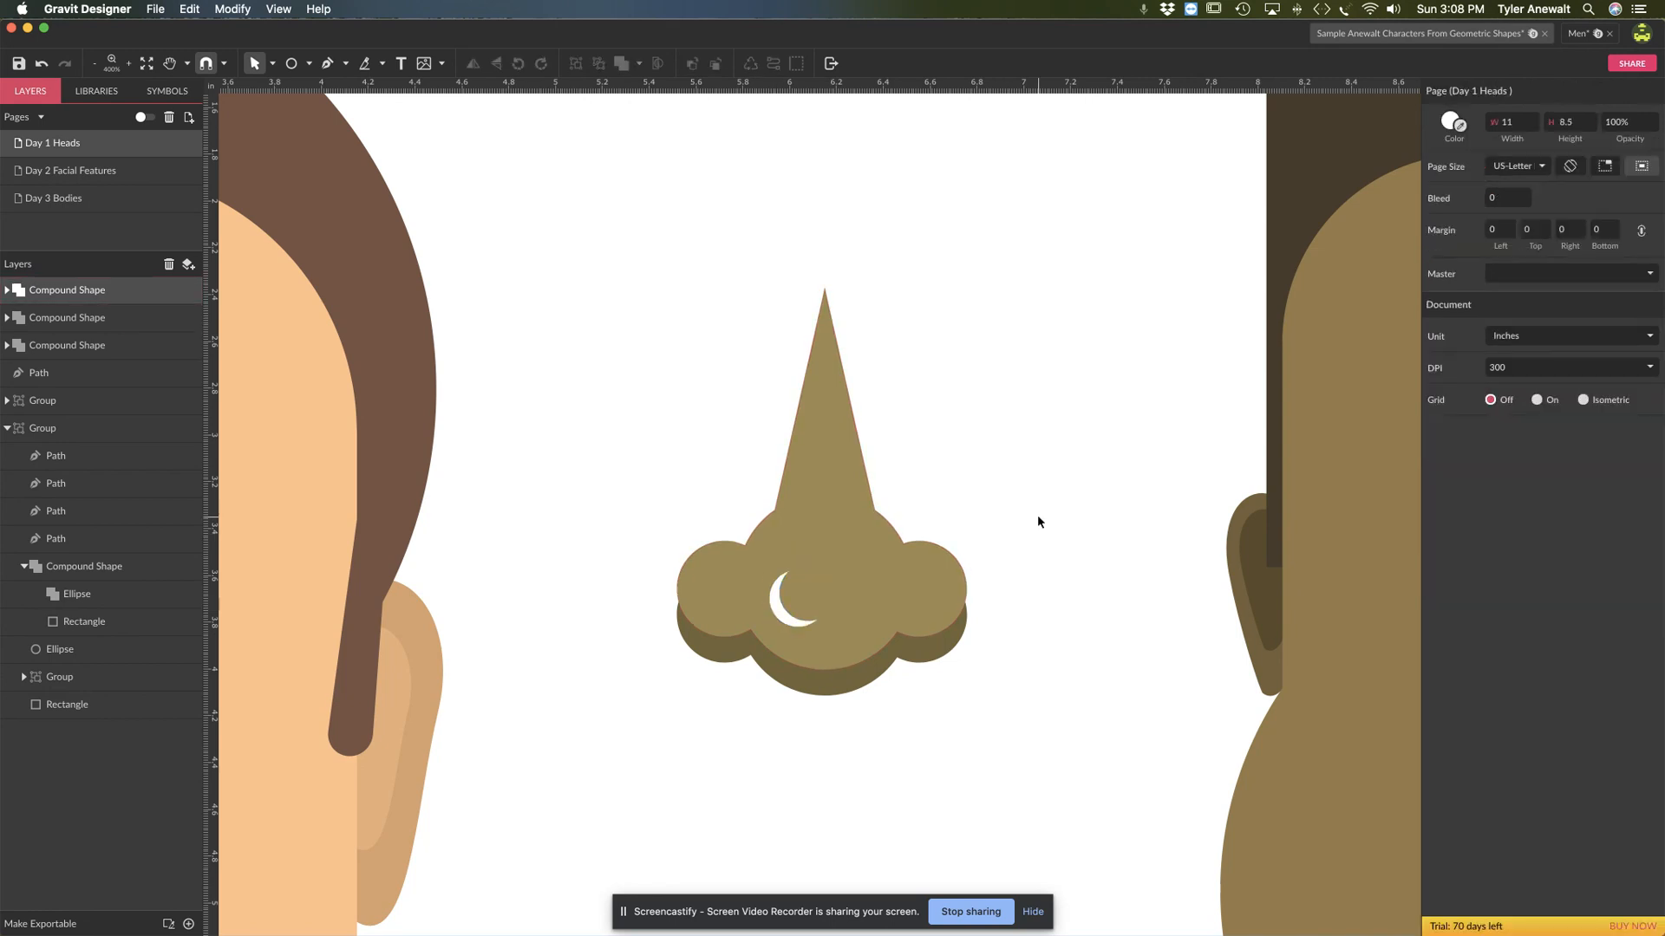
Move the nose, its shadow and the highlight together onto the center of the dark-skinned head's face
alt+super+click(1007, 723)
alt+super+click(1006, 706)
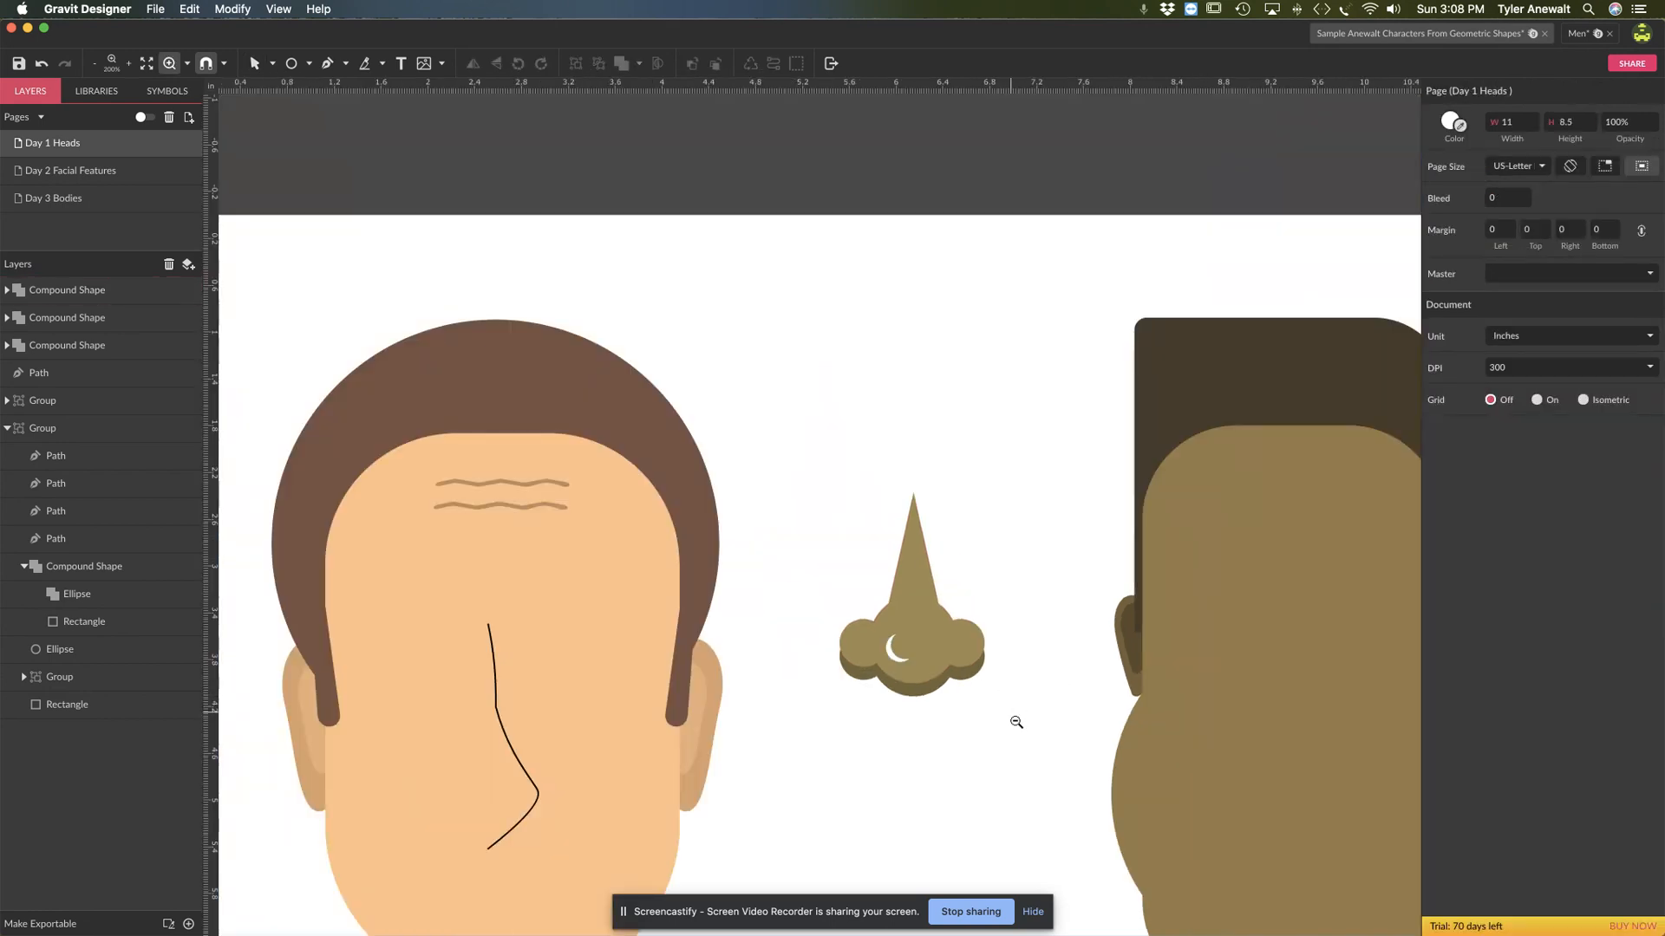
alt+super+click(1015, 727)
drag(1008, 736, 922, 555)
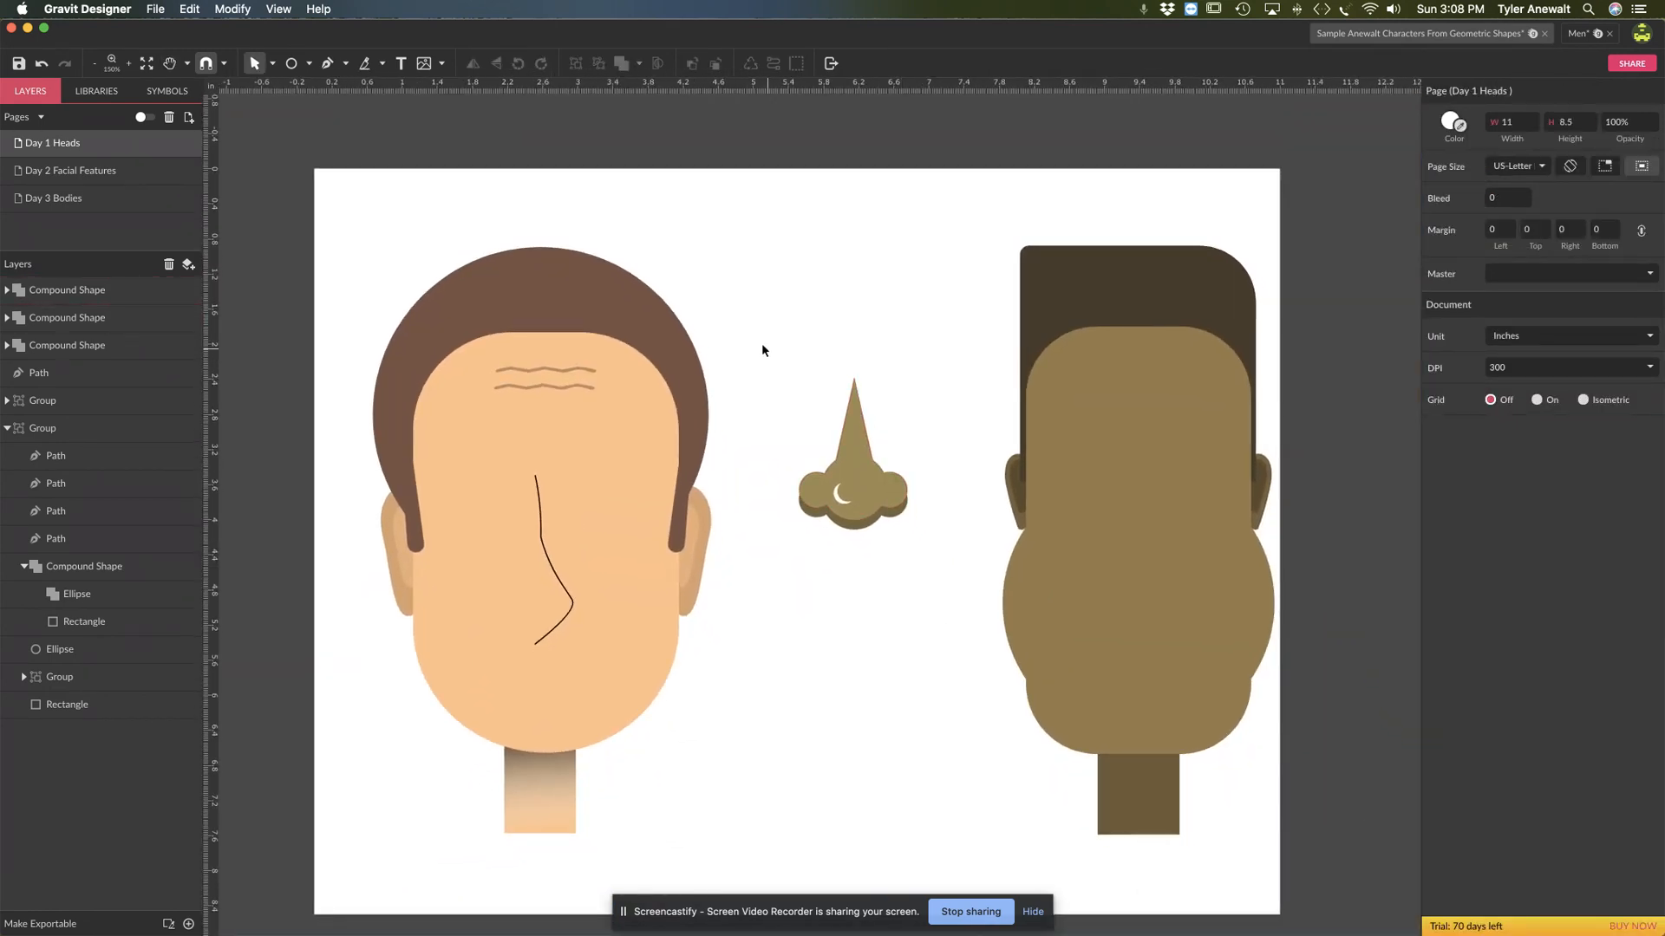
drag(761, 341, 915, 575)
drag(879, 494, 1156, 575)
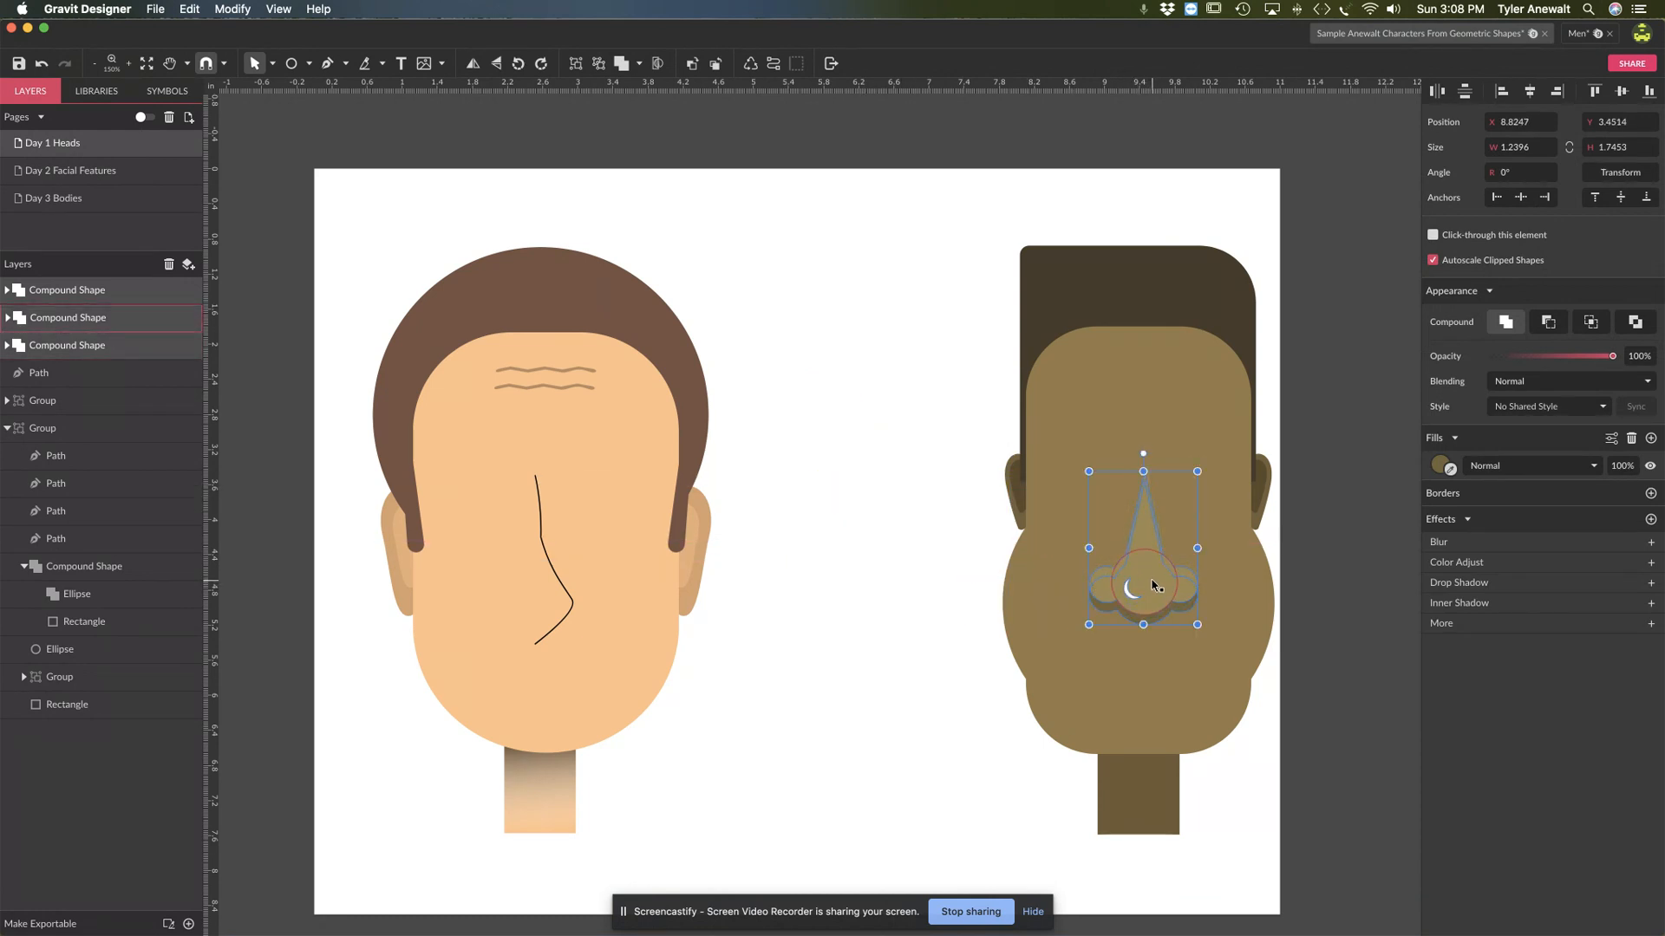
drag(1153, 583, 1151, 589)
click(1442, 469)
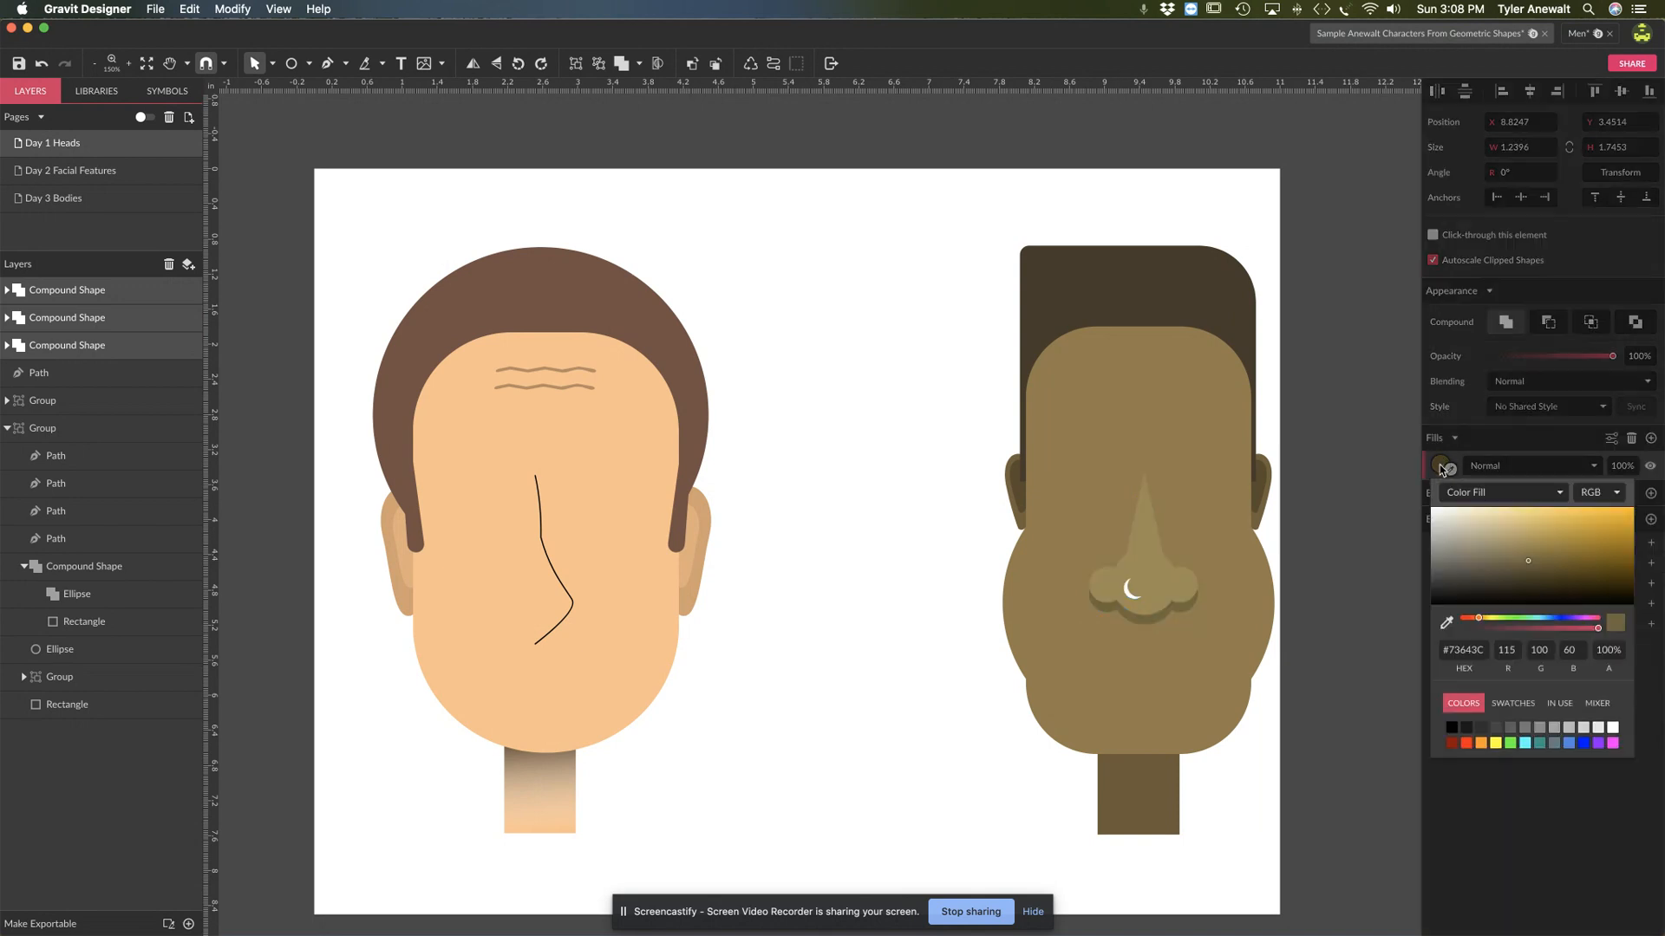
click(1515, 495)
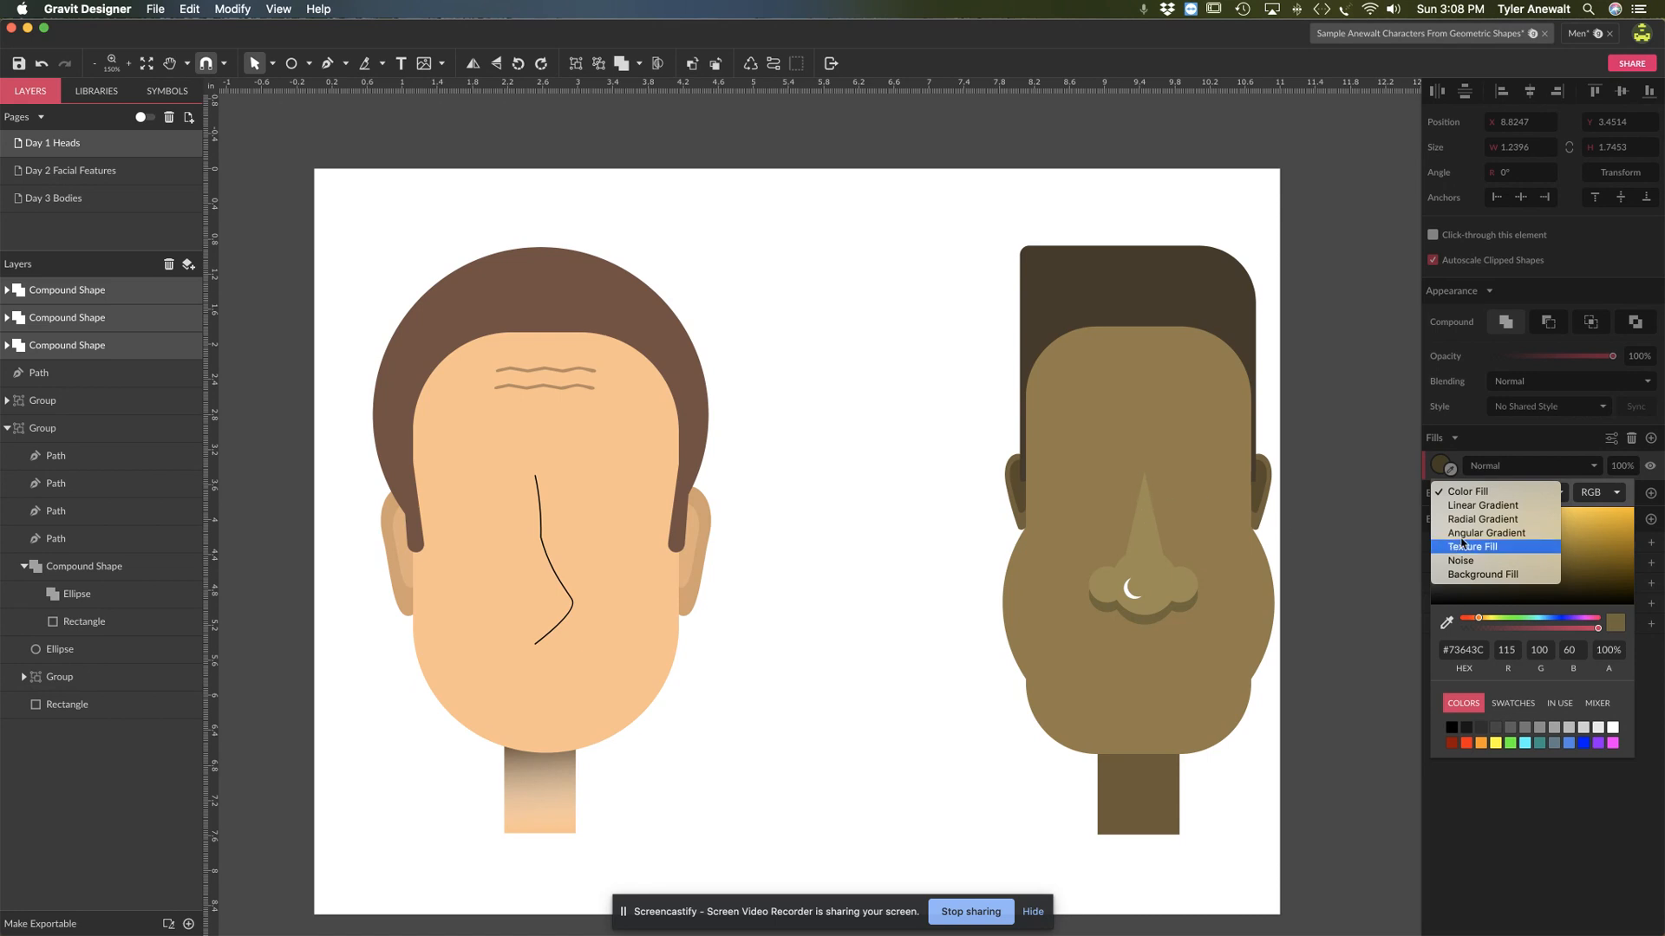
click(937, 383)
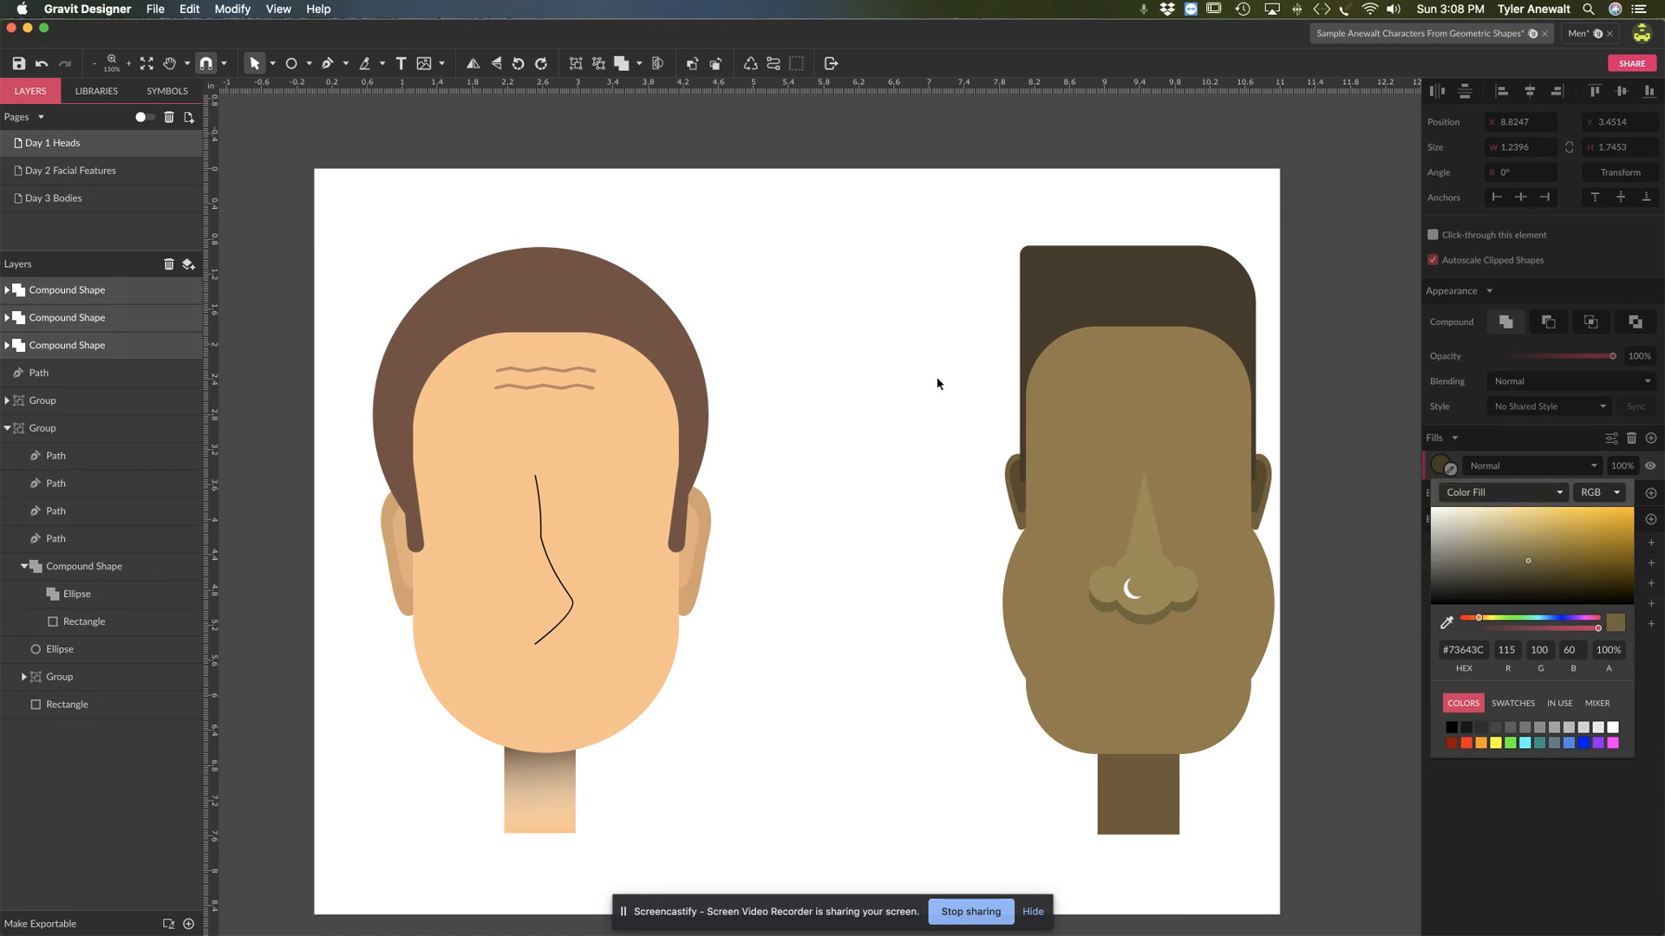